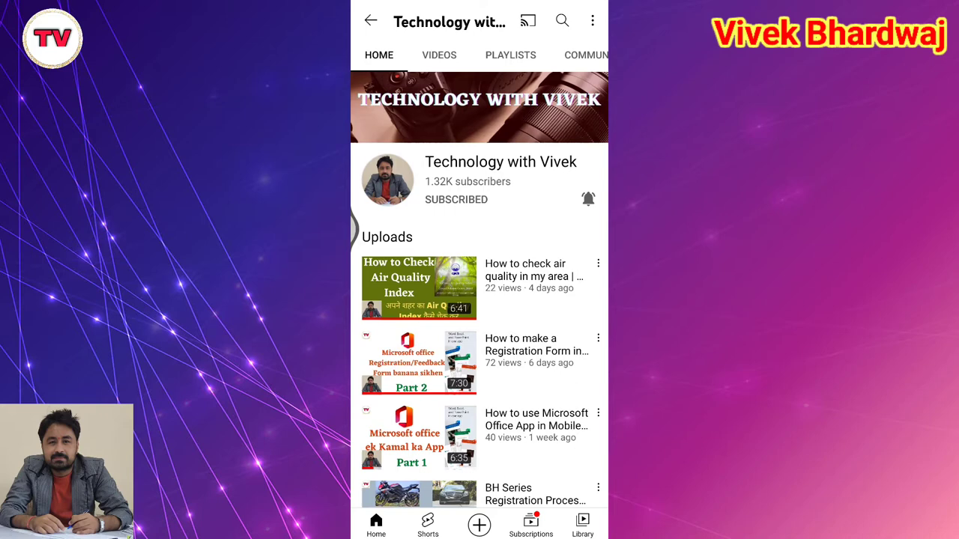
- Leave the YouTube channel for the home screen and scroll the app drawer toward Play Store
drag(479, 532, 479, 337)
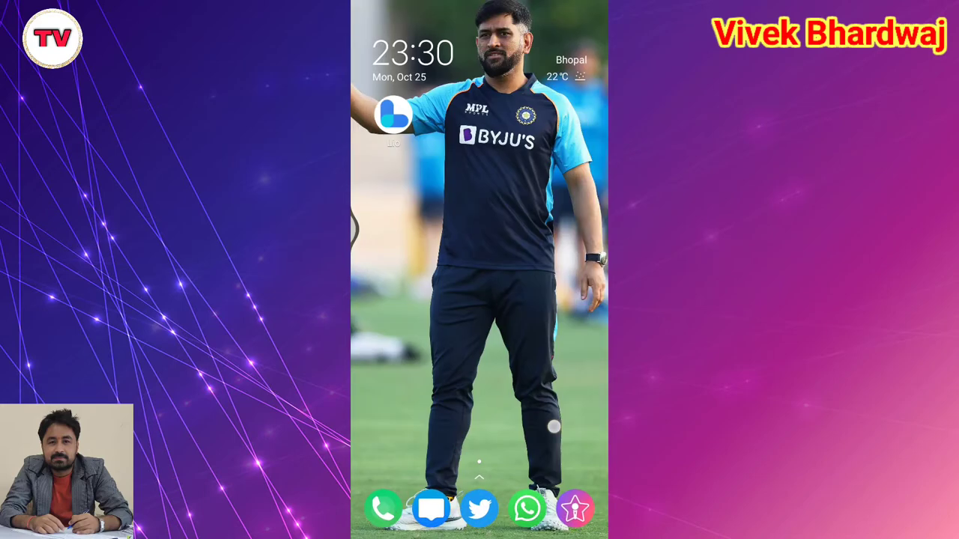
drag(479, 449, 480, 187)
scroll(480, 300, down, 5)
scroll(480, 300, down, 5)
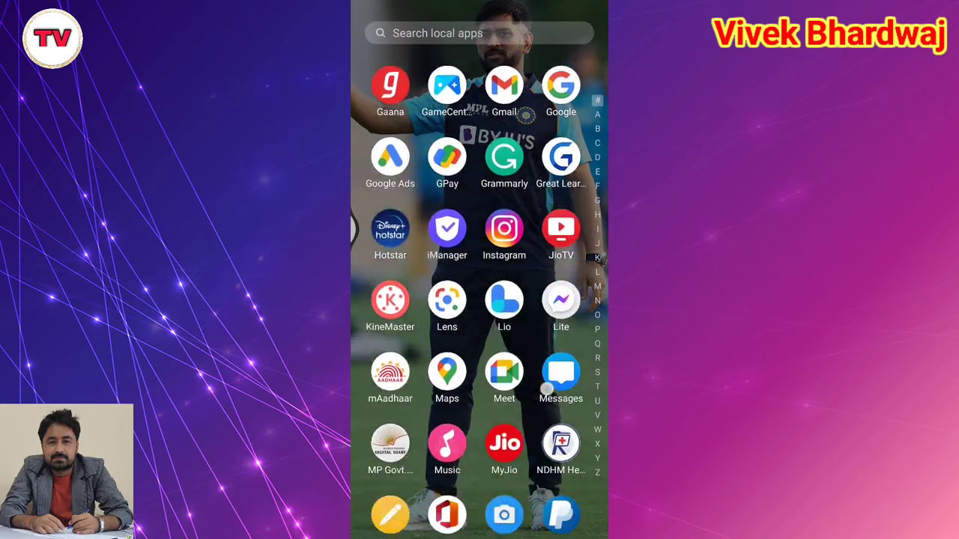
scroll(480, 300, down, 3)
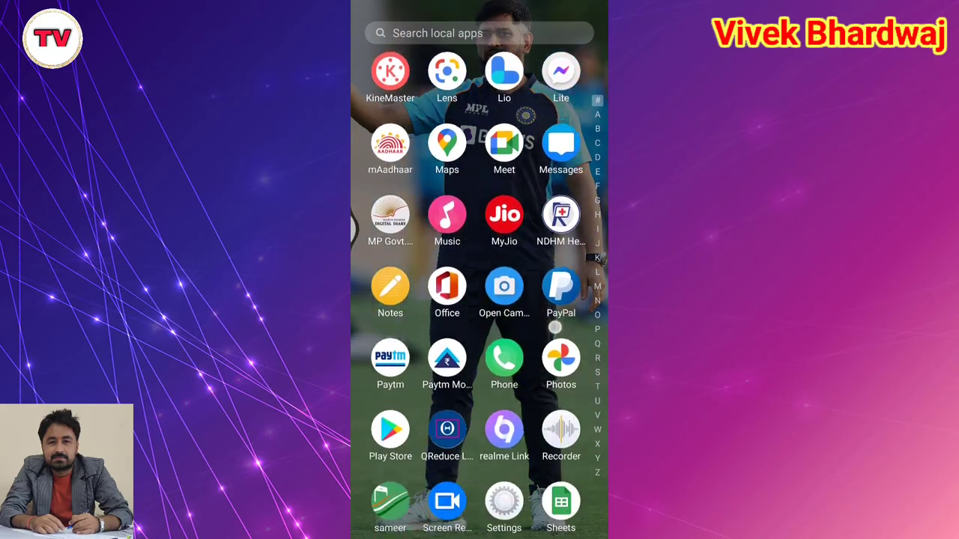
- Launch Play Store, rerun the 'lio app' search and open the Lio – Excel, Business listing
click(390, 405)
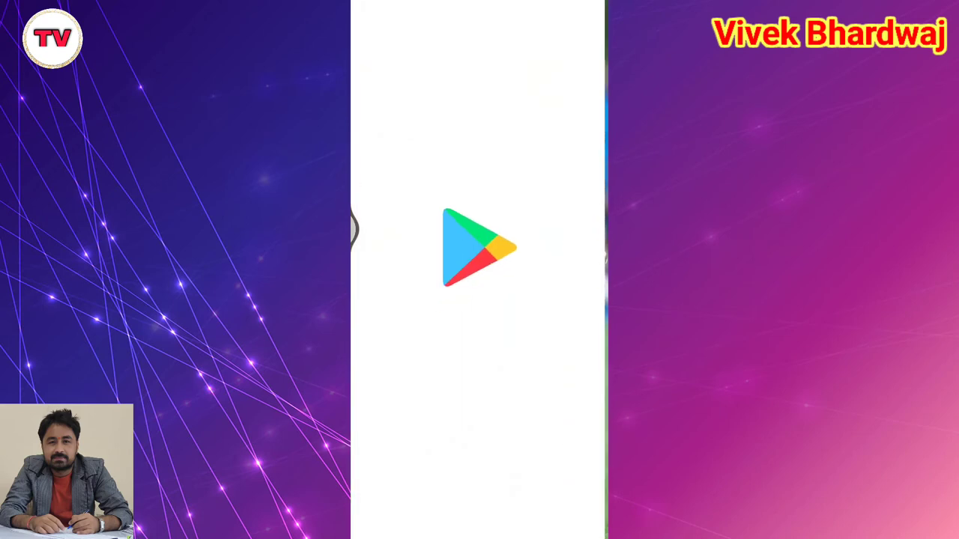
click(465, 23)
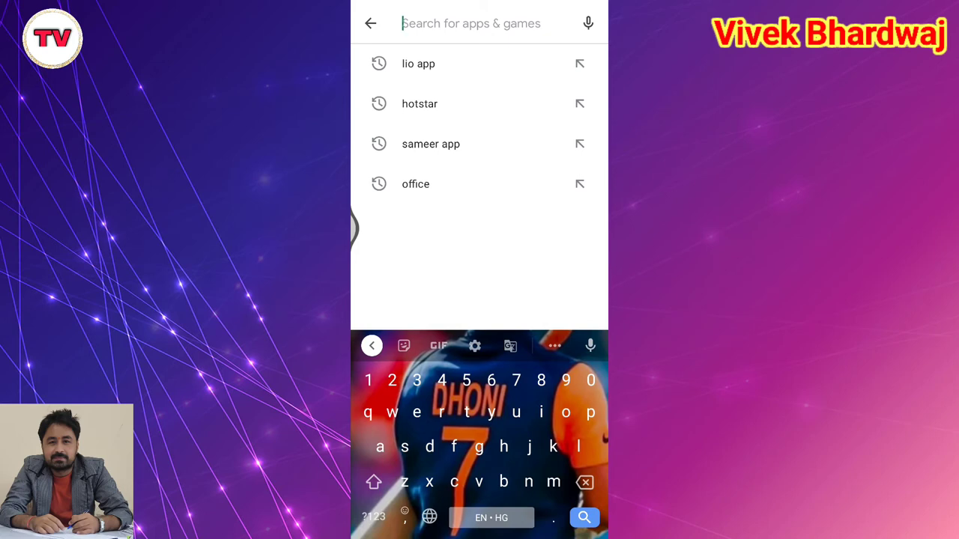
click(418, 64)
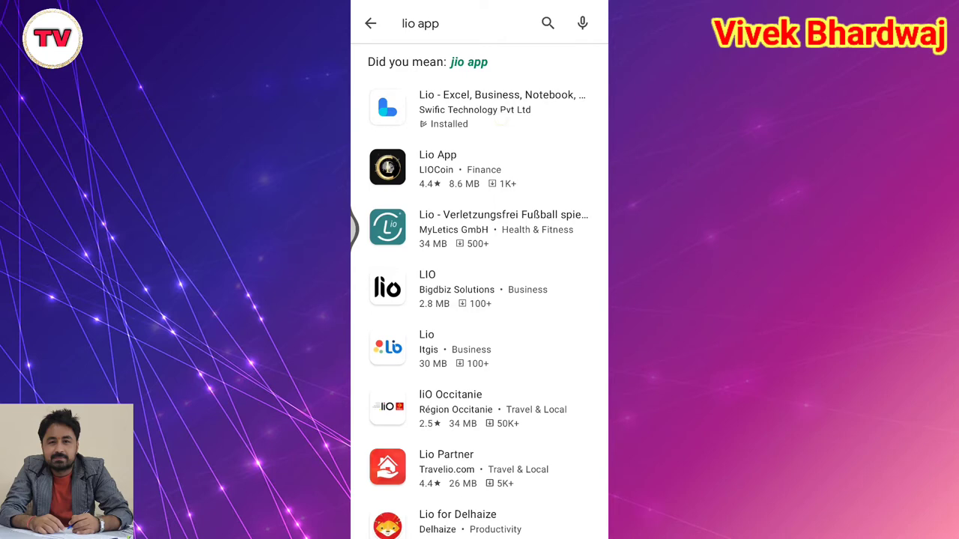
click(479, 109)
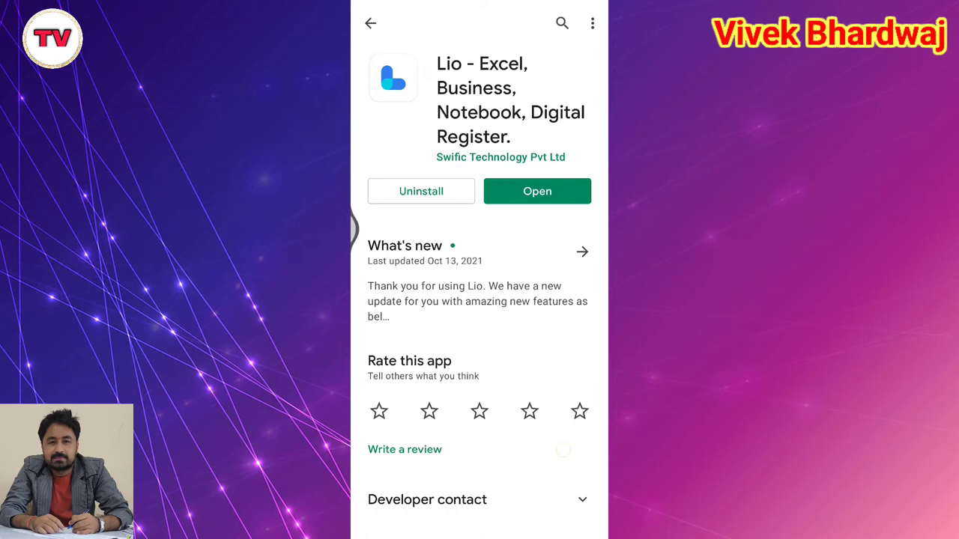
scroll(563, 450, down, 5)
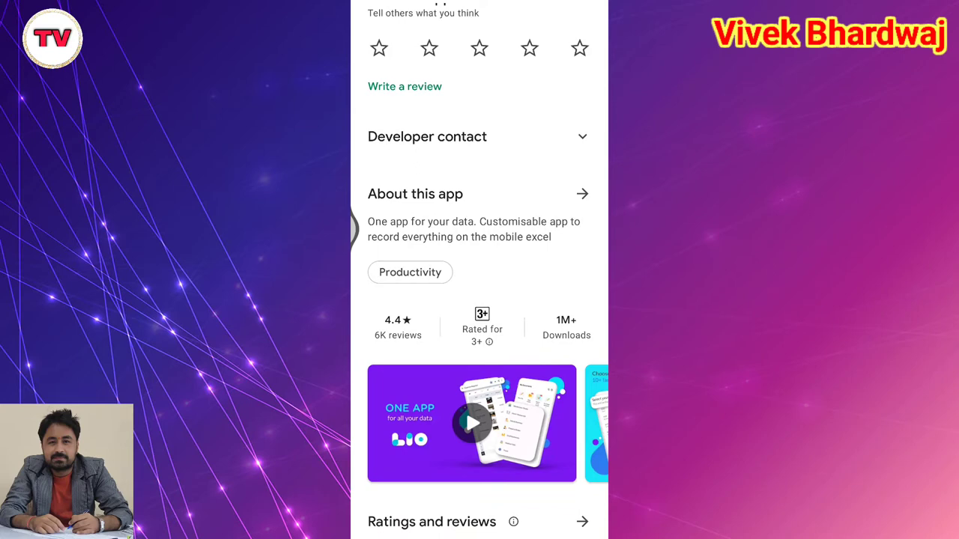
scroll(480, 299, down, 3)
scroll(480, 299, up, 10)
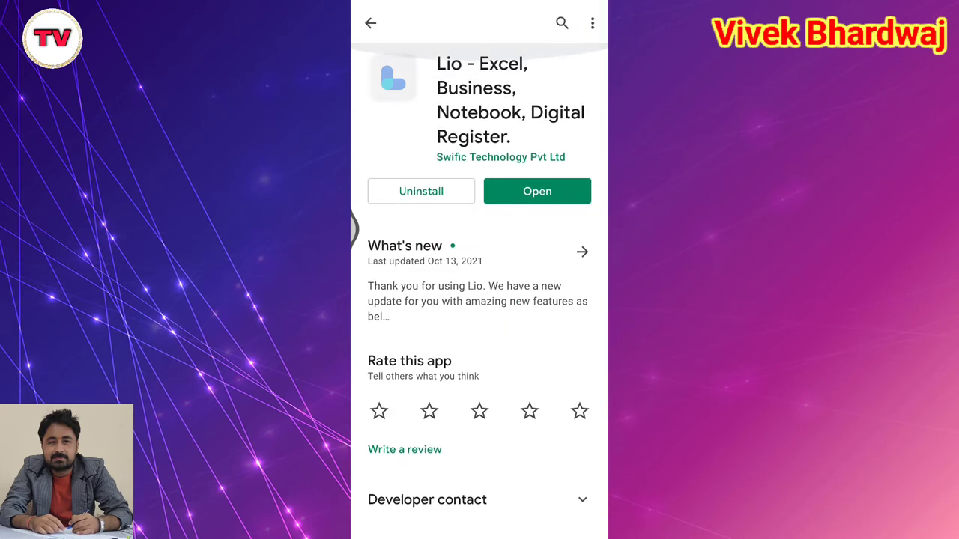
- Read through Lio's full description page, then return to its main store listing
click(582, 252)
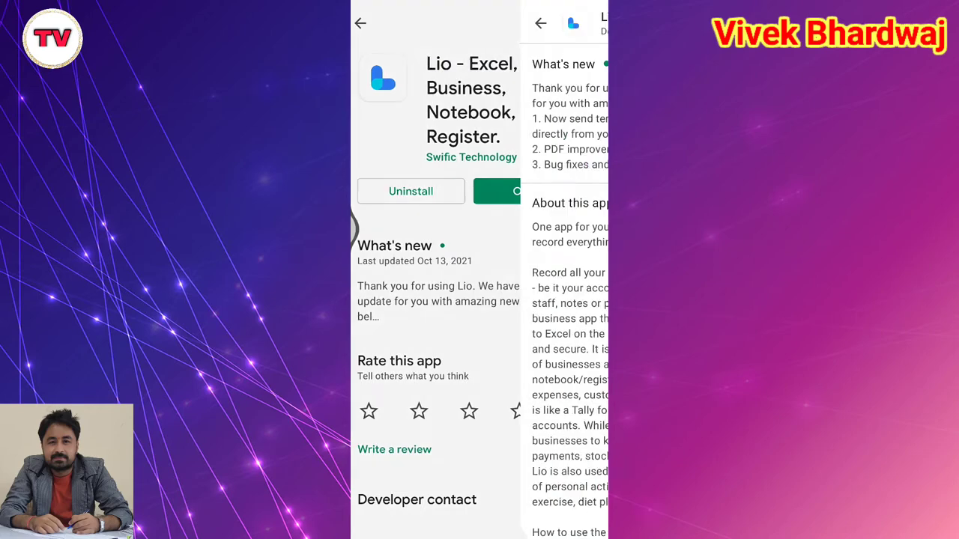
scroll(479, 300, down, 10)
scroll(480, 300, down, 5)
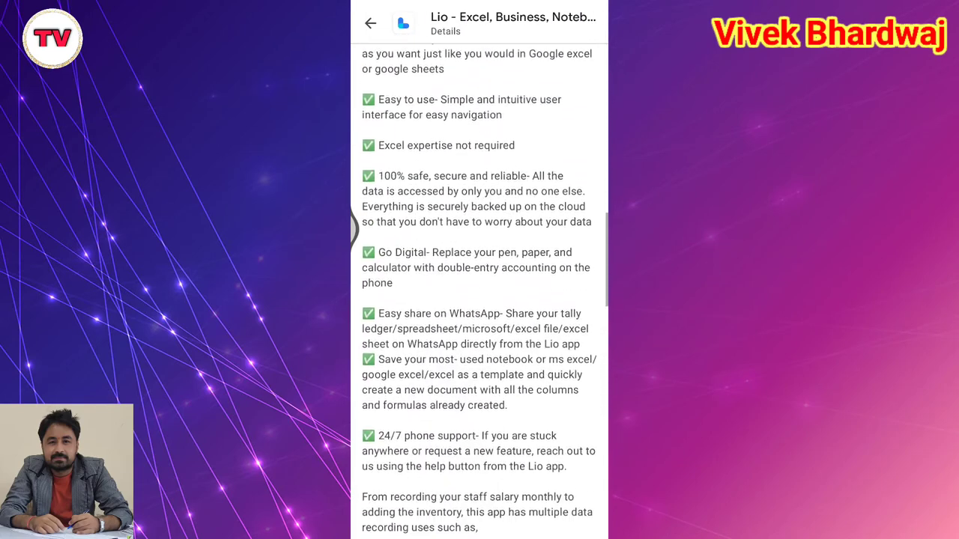
scroll(479, 300, down, 5)
scroll(479, 300, down, 5)
scroll(479, 300, down, 1)
scroll(480, 300, down, 4)
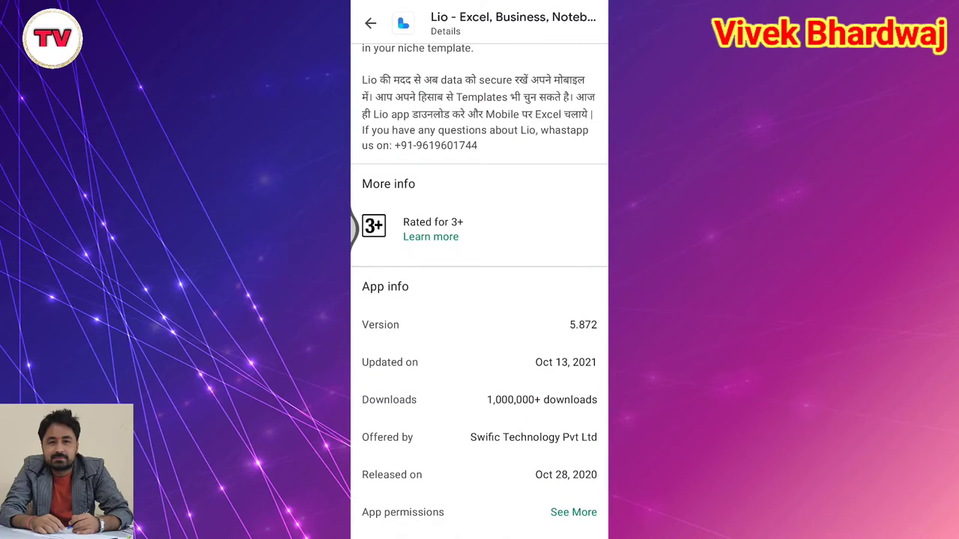
scroll(479, 300, up, 5)
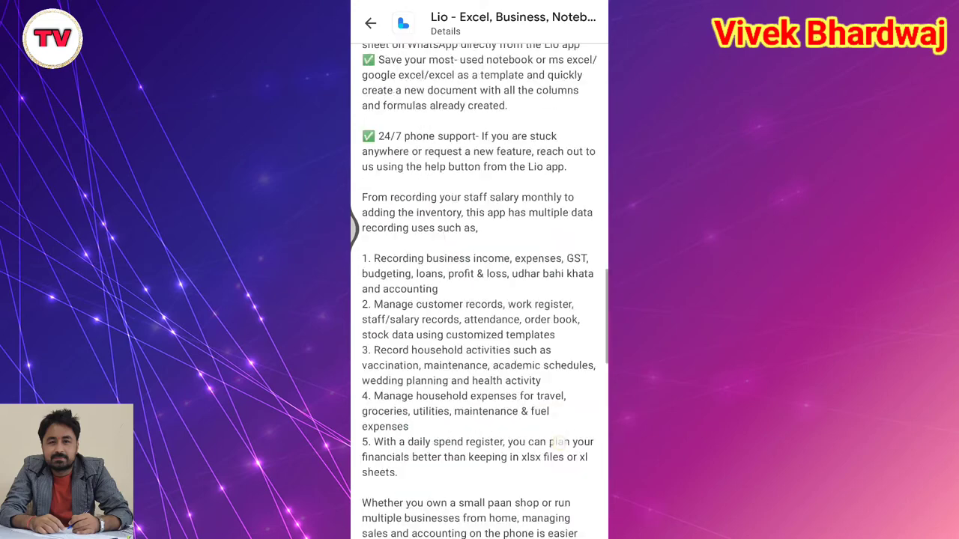
scroll(479, 299, up, 5)
click(370, 24)
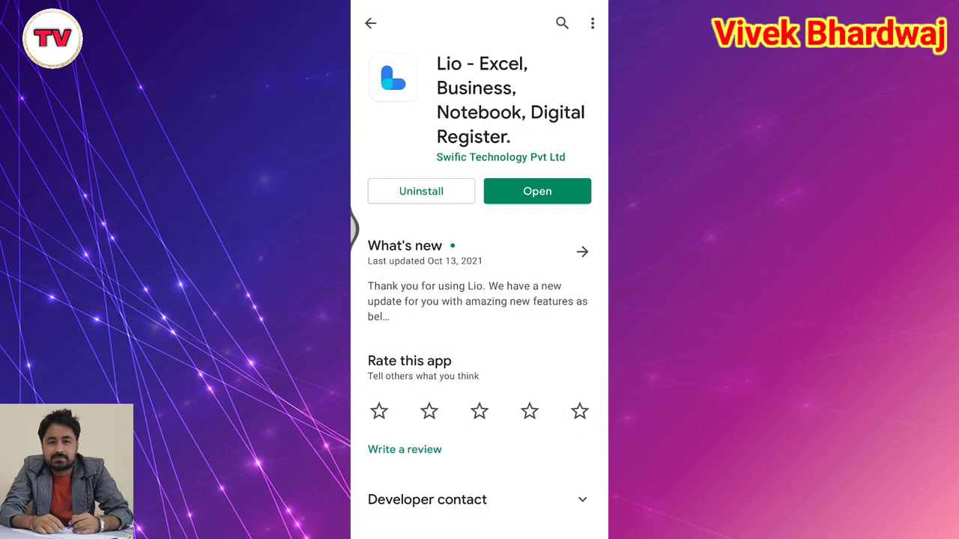
- Launch Lio, begin the Complete Your Profile form, then leave it unsaved for My Documents
click(537, 191)
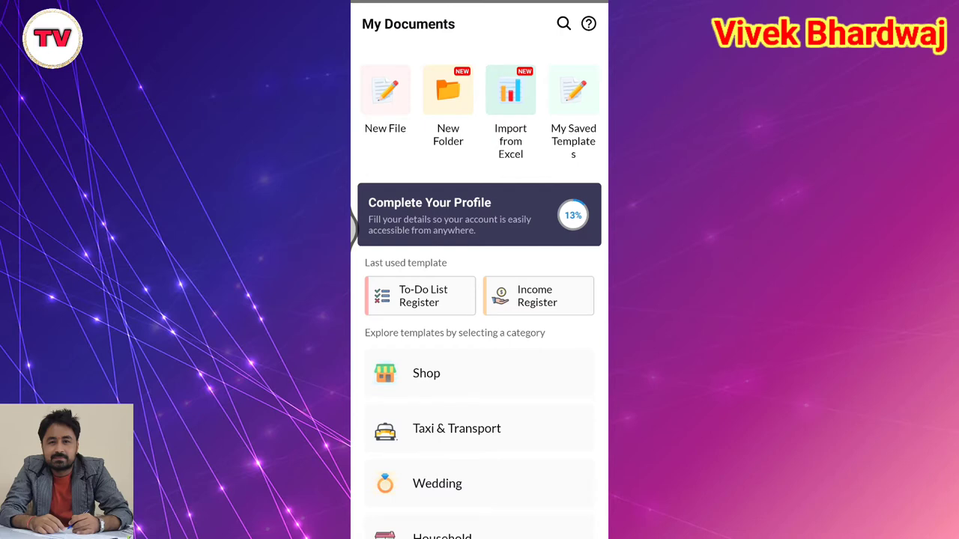
click(464, 215)
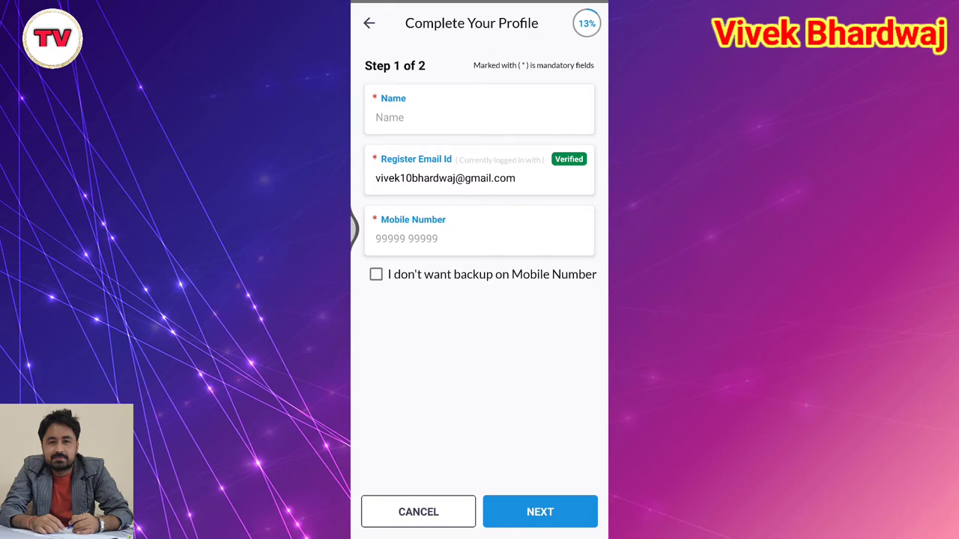
click(540, 512)
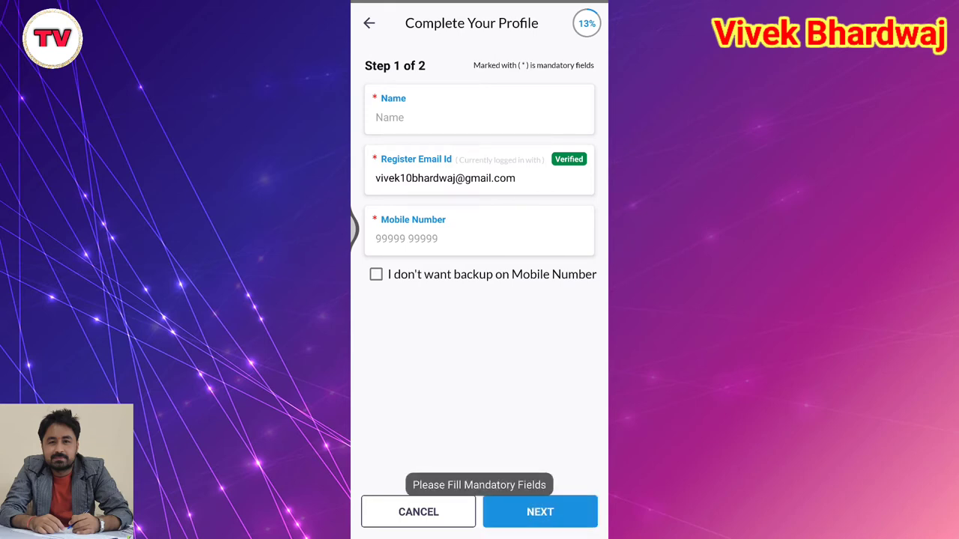
key(Escape)
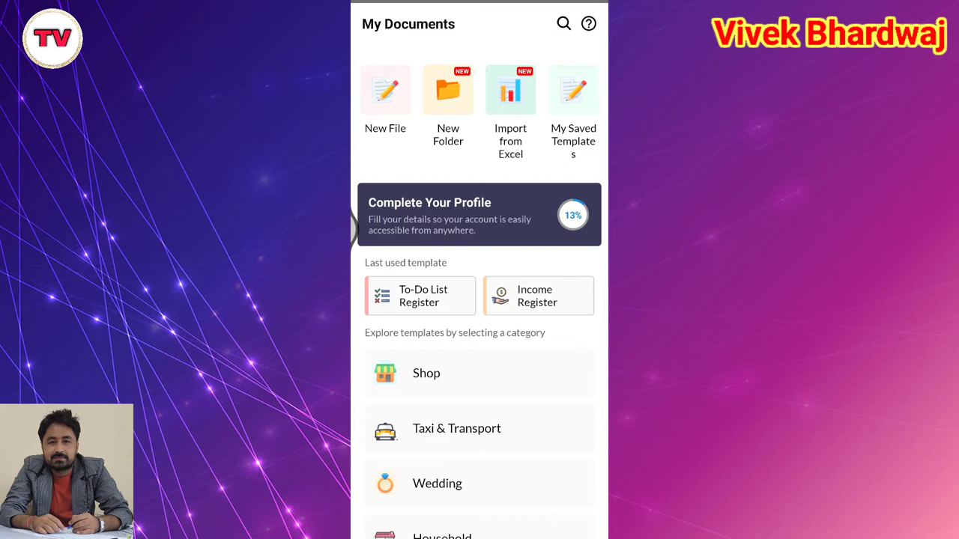
scroll(541, 489, down, 2)
scroll(541, 488, up, 2)
scroll(480, 434, down, 1)
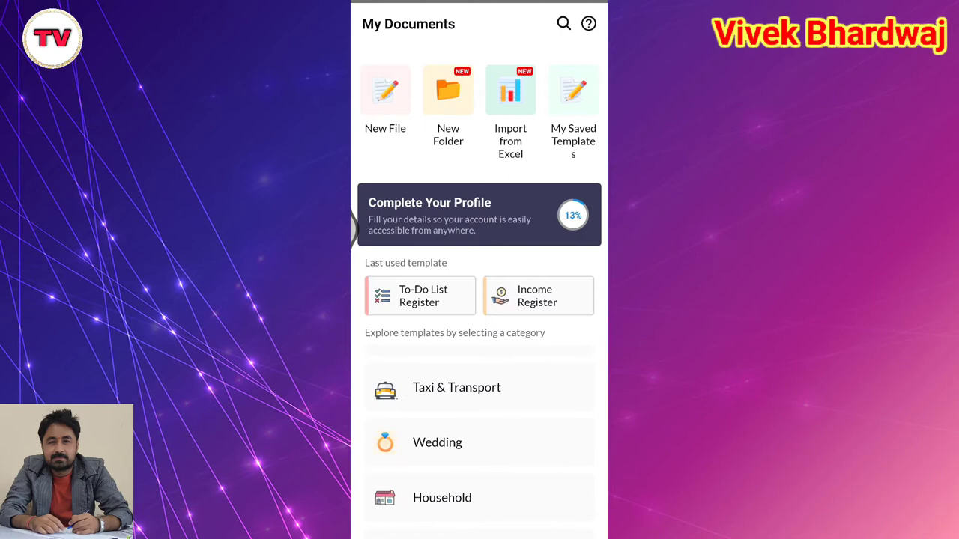
scroll(479, 435, down, 2)
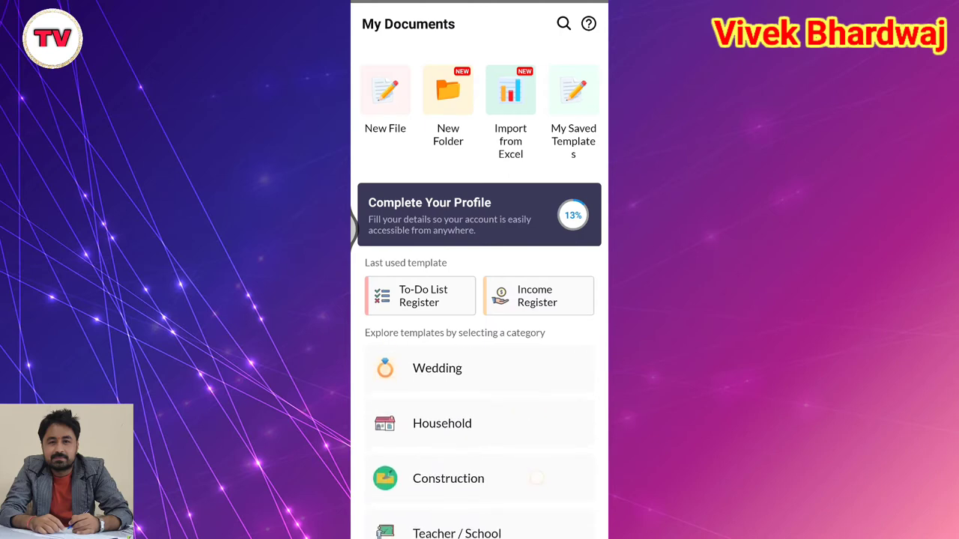
scroll(480, 442, down, 2)
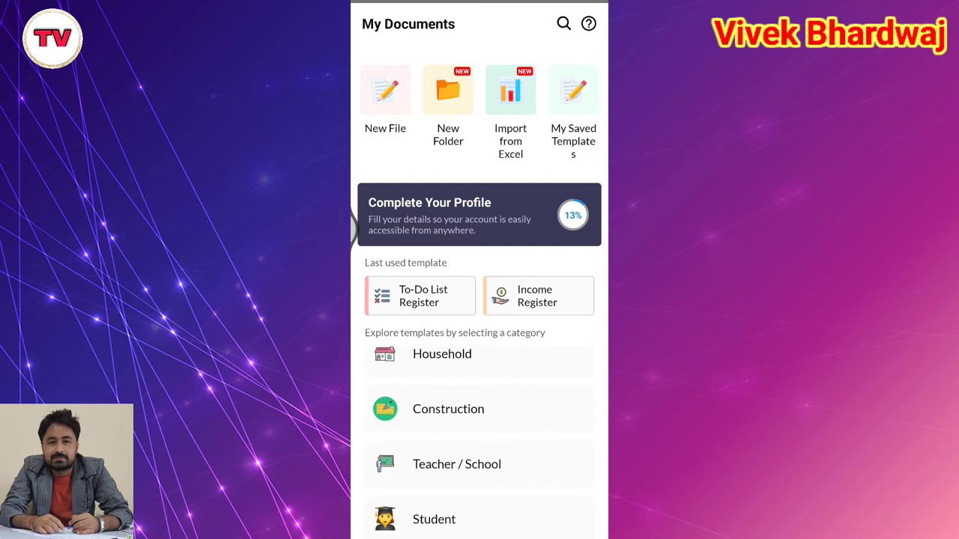
scroll(479, 434, down, 3)
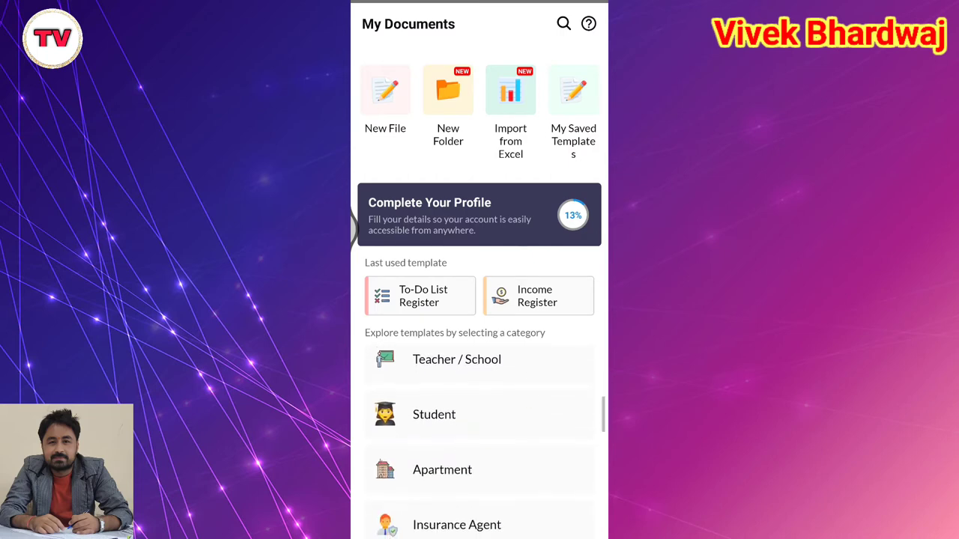
scroll(479, 435, down, 3)
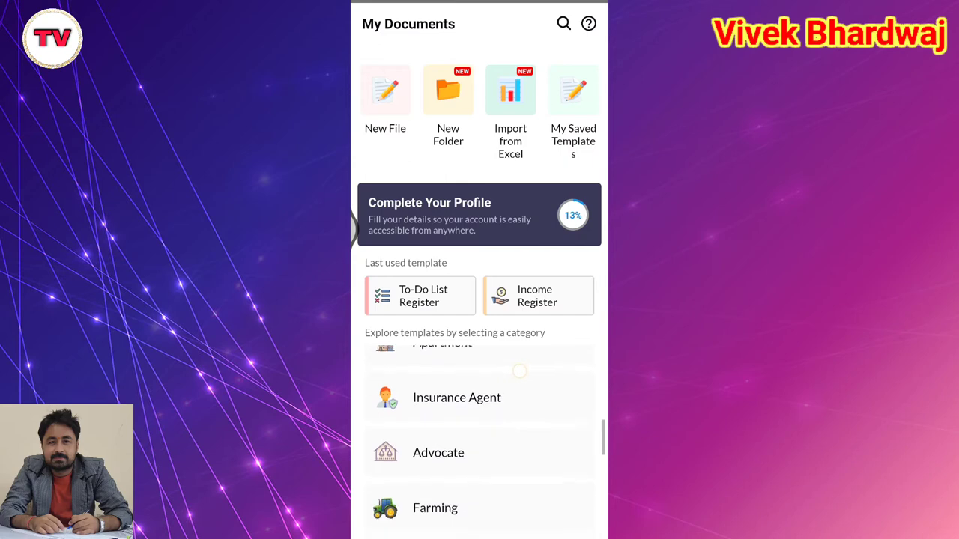
scroll(479, 435, down, 3)
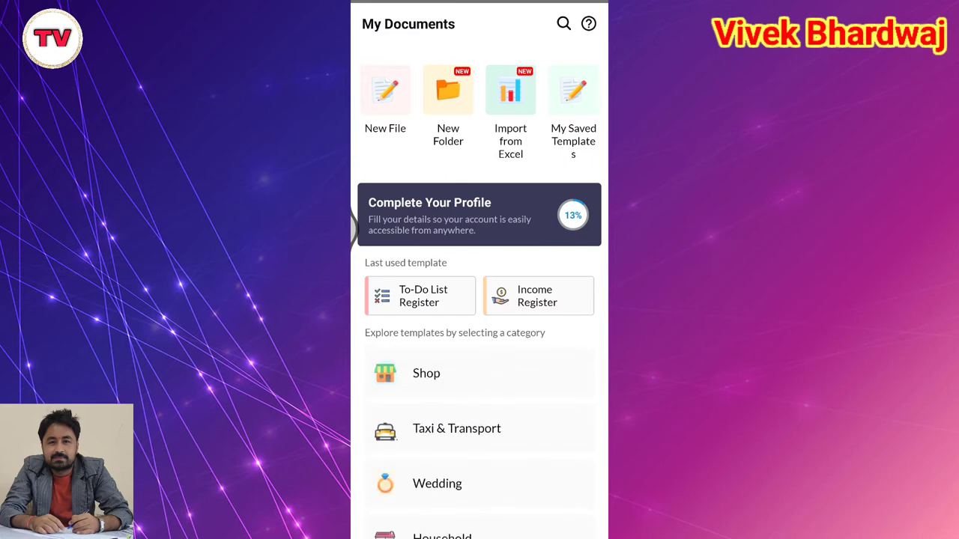
scroll(480, 435, down, 1)
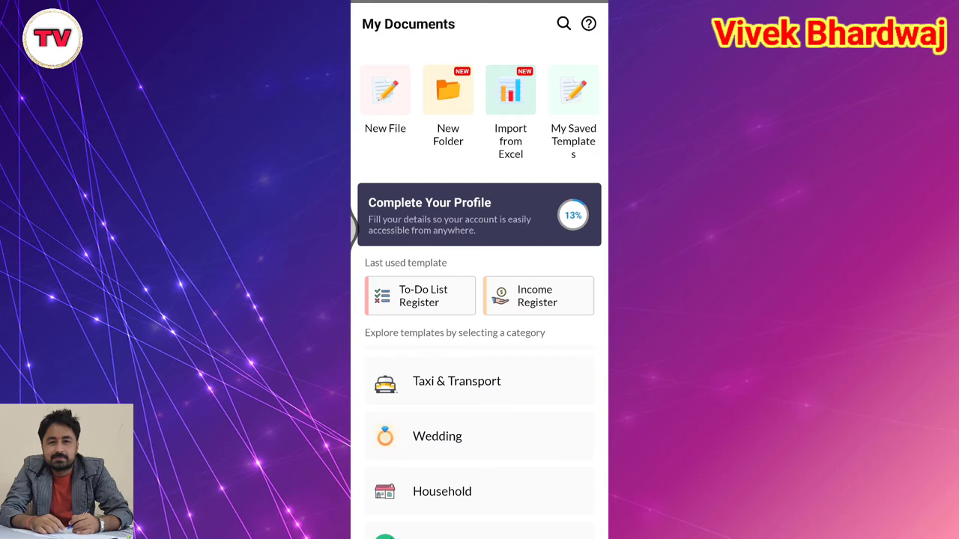
- Open the Wedding category, swipe through every Guest List preview column, and return to its templates
click(437, 435)
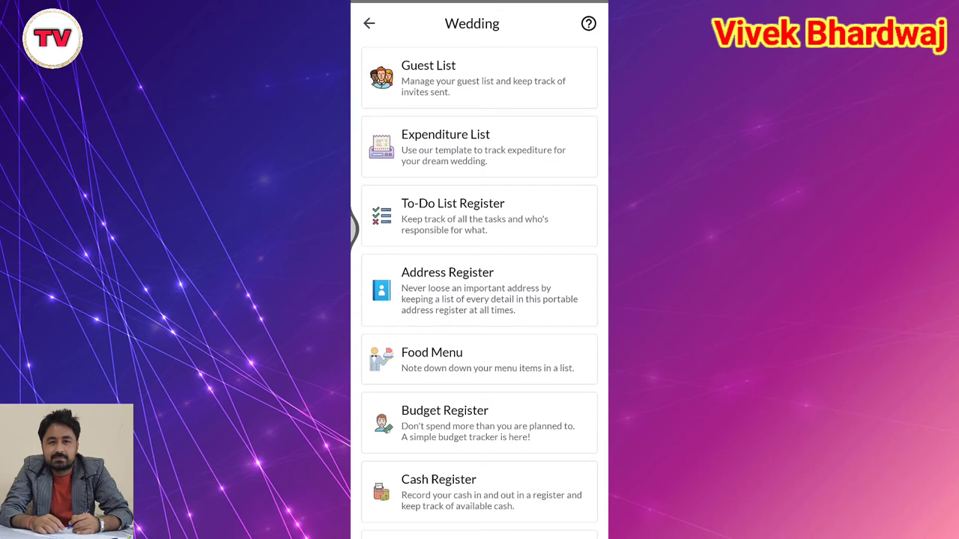
click(520, 79)
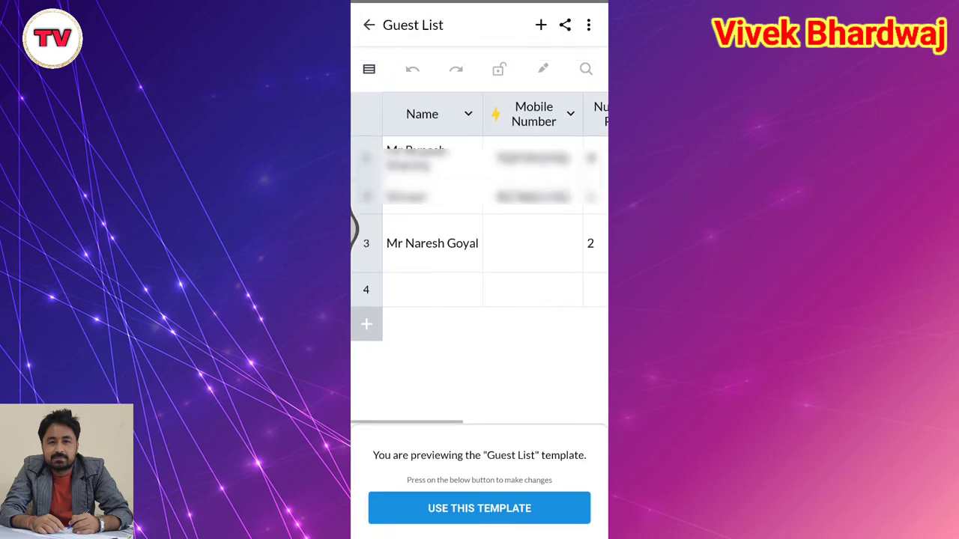
scroll(480, 225, right, 5)
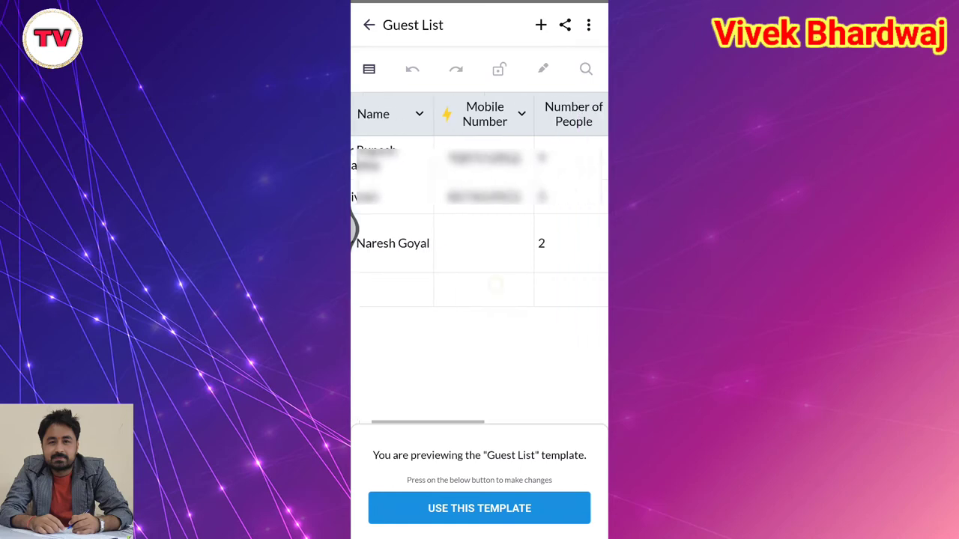
scroll(480, 225, left, 10)
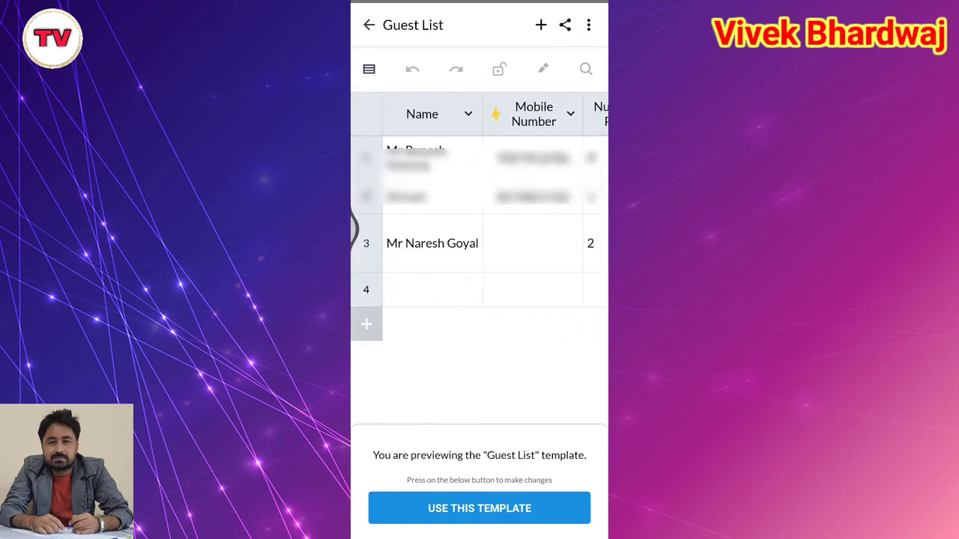
scroll(480, 224, right, 5)
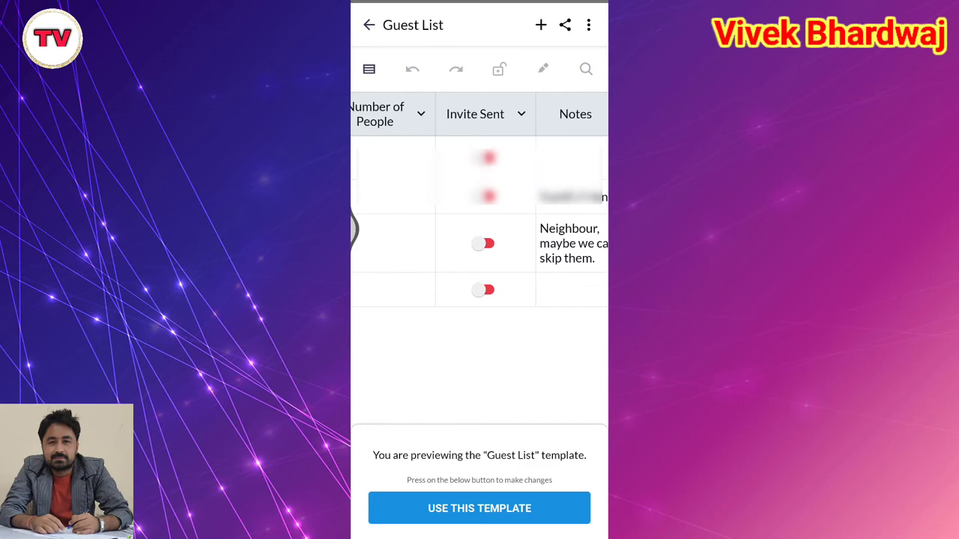
scroll(479, 240, left, 5)
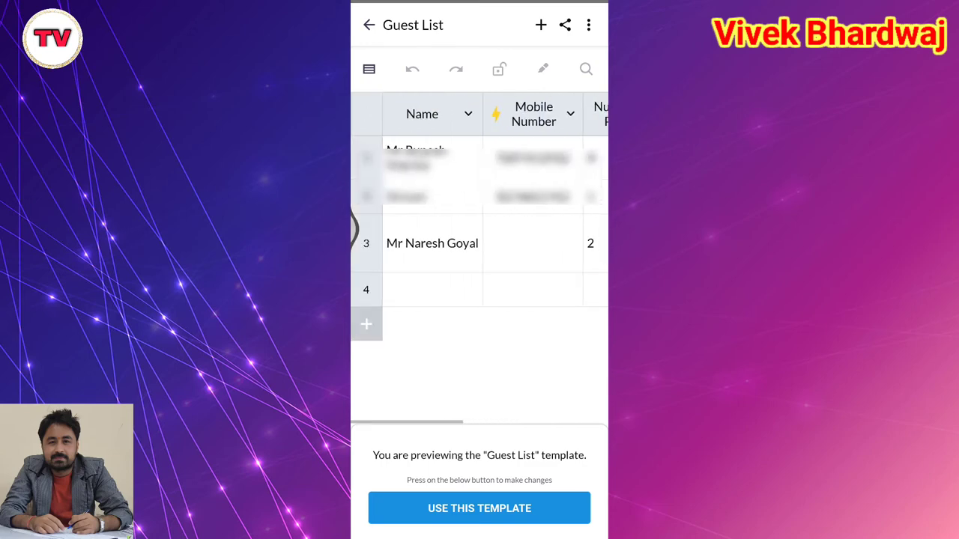
scroll(479, 240, right, 5)
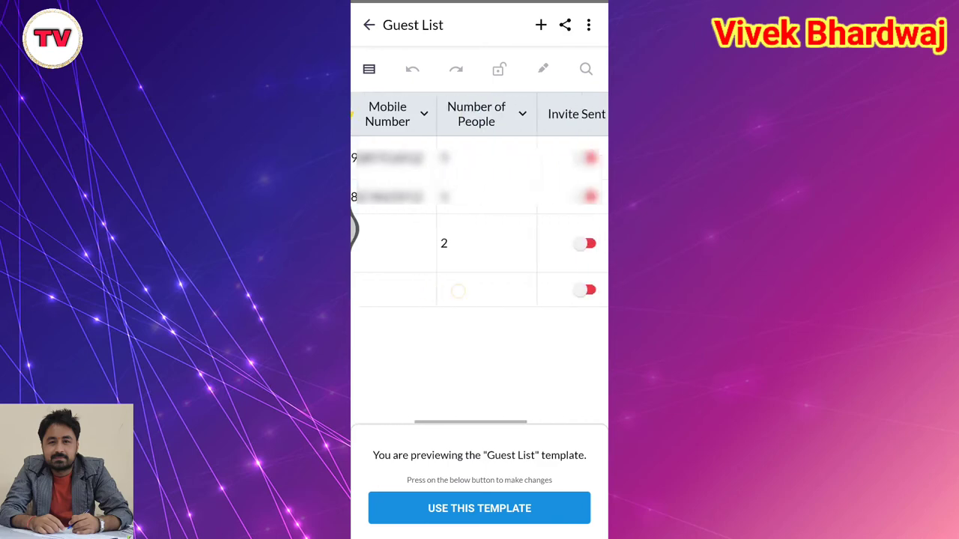
scroll(480, 240, left, 5)
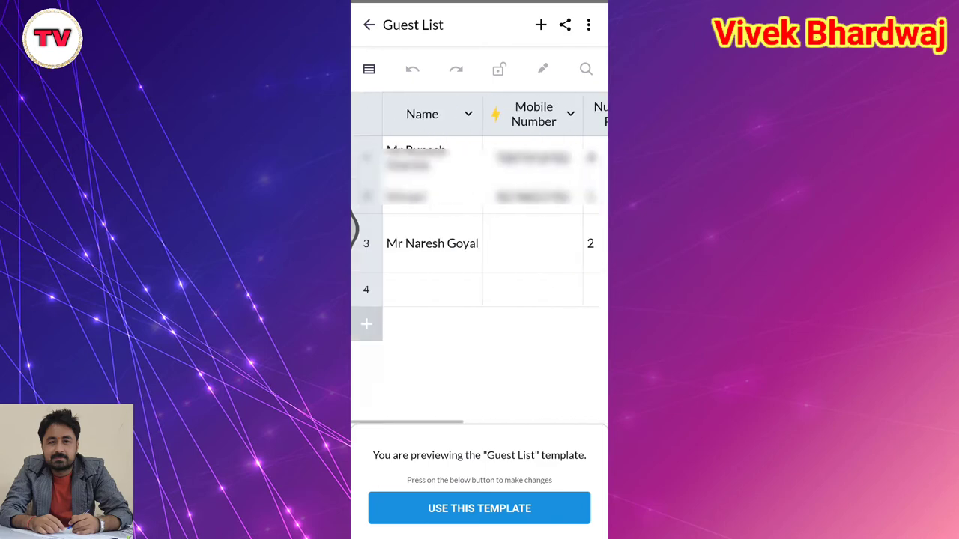
scroll(479, 240, right, 3)
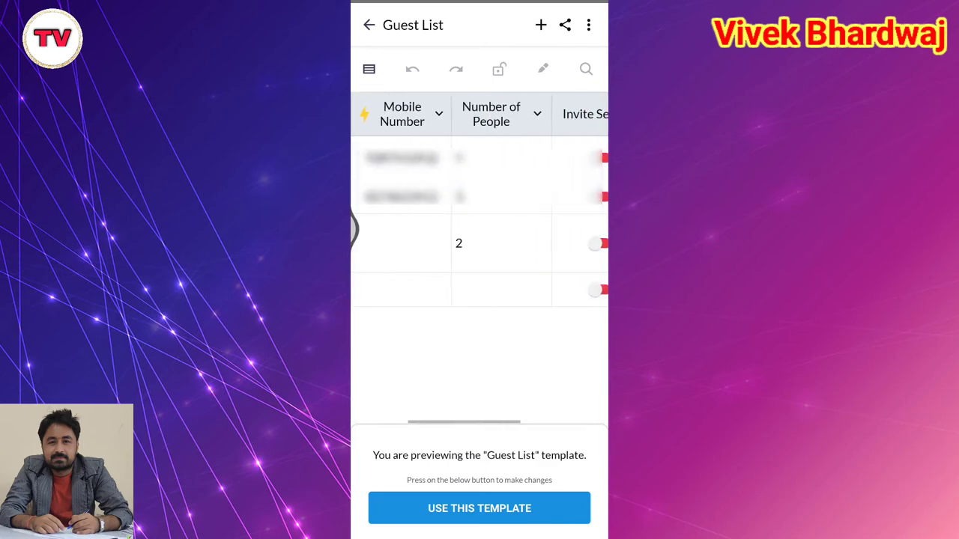
scroll(479, 239, right, 5)
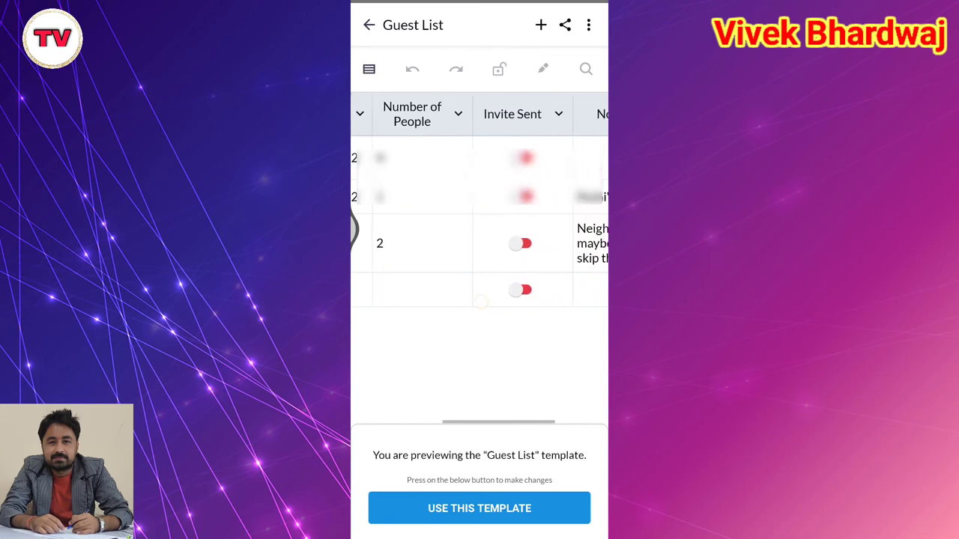
scroll(479, 240, left, 5)
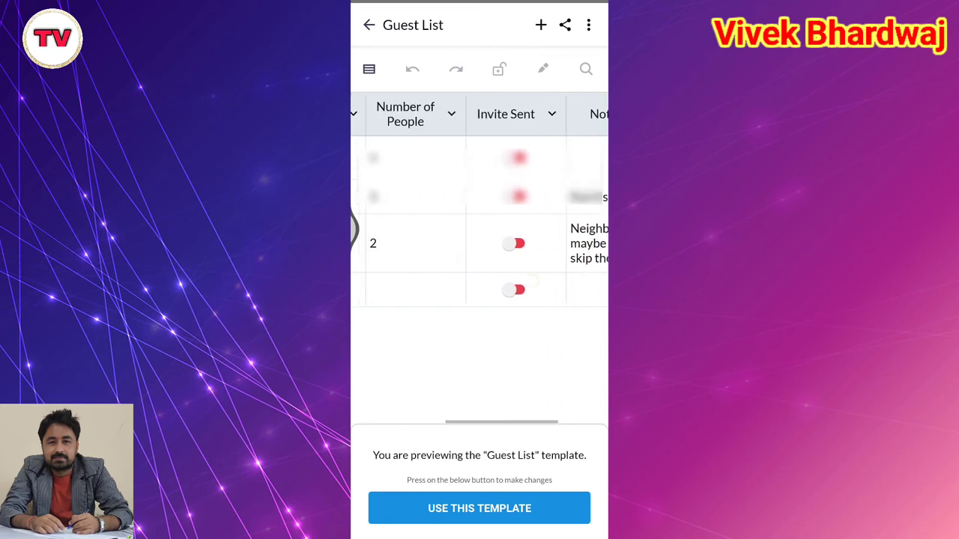
key(Escape)
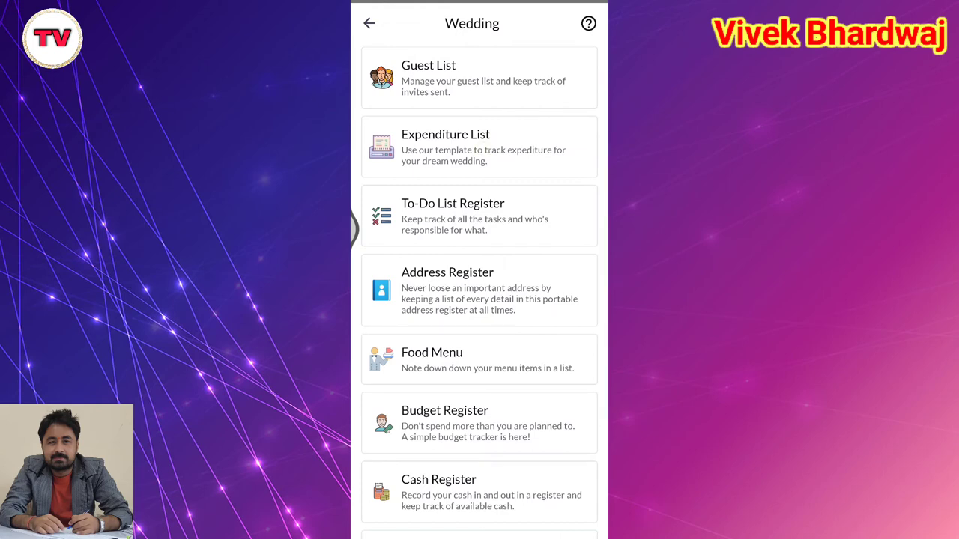
- Preview the Expenditure List template's columns, then close it
click(480, 147)
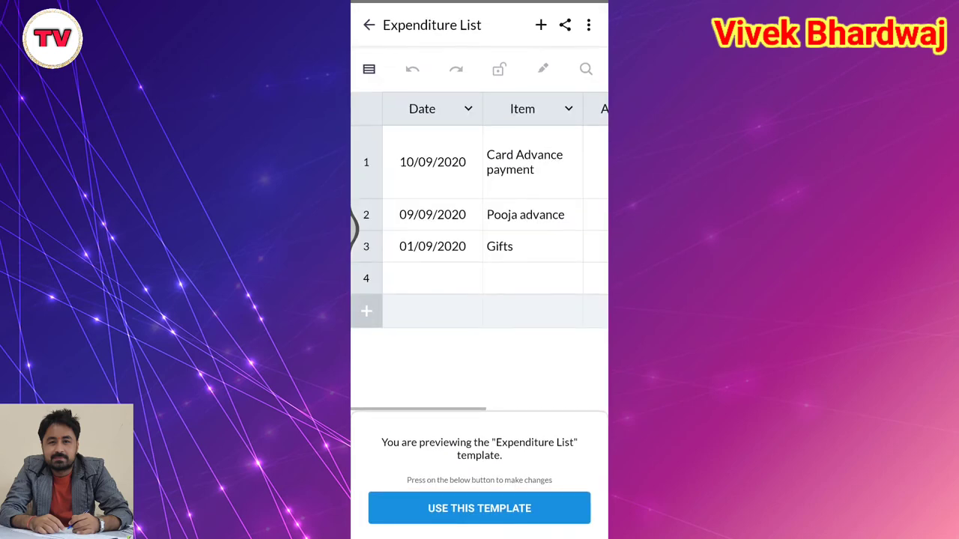
scroll(479, 225, right, 3)
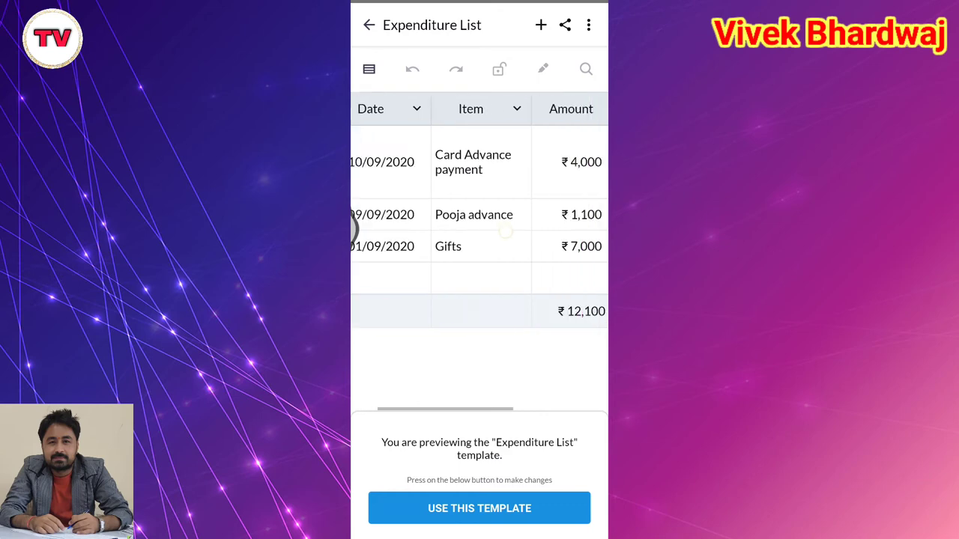
scroll(479, 225, right, 2)
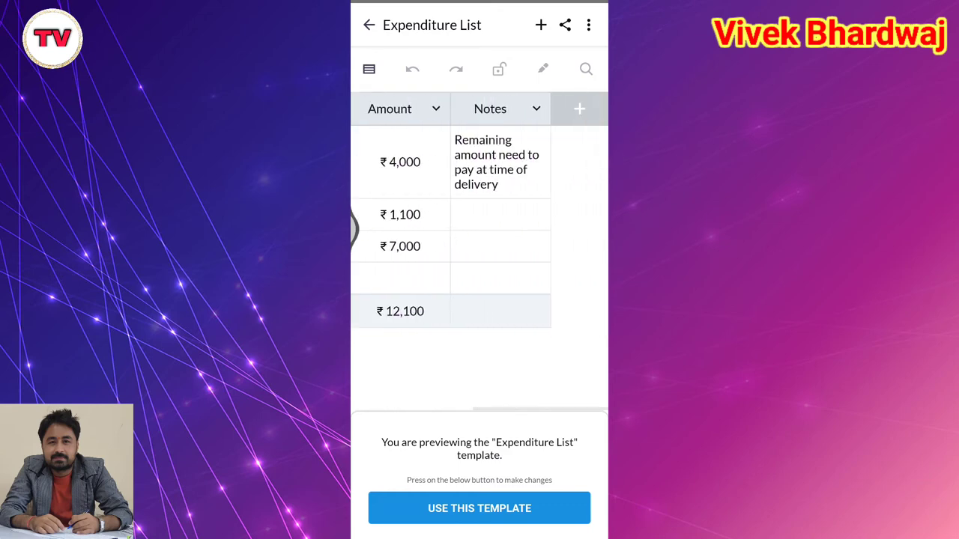
scroll(479, 224, left, 1)
scroll(480, 225, left, 3)
key(Escape)
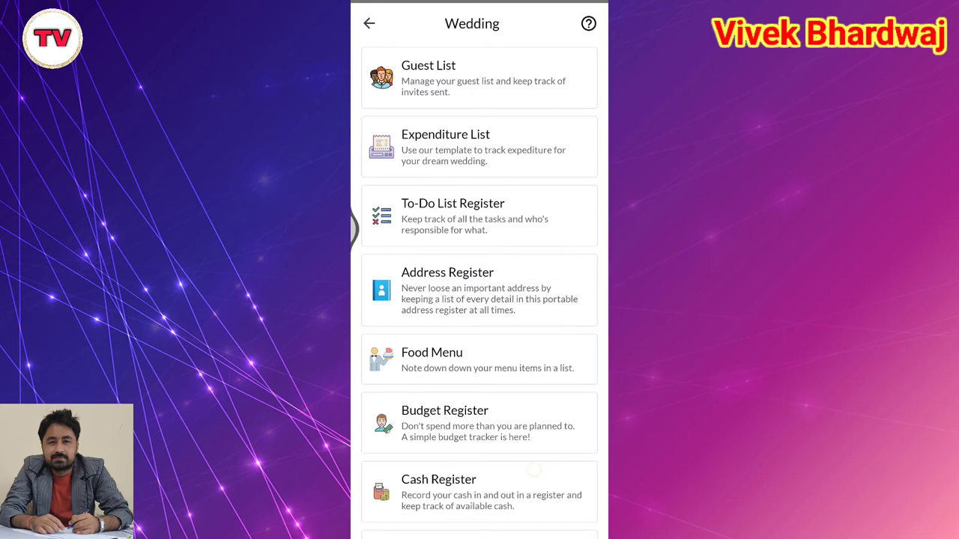
- Preview the Budget Register template's Item, Amount and Notes columns, then return to My Documents
scroll(534, 469, down, 1)
click(444, 377)
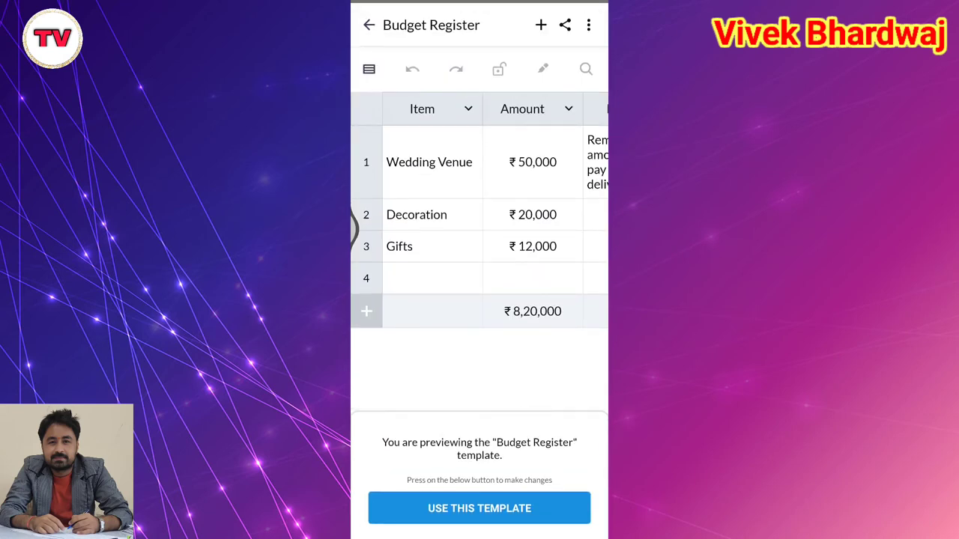
scroll(480, 218, right, 3)
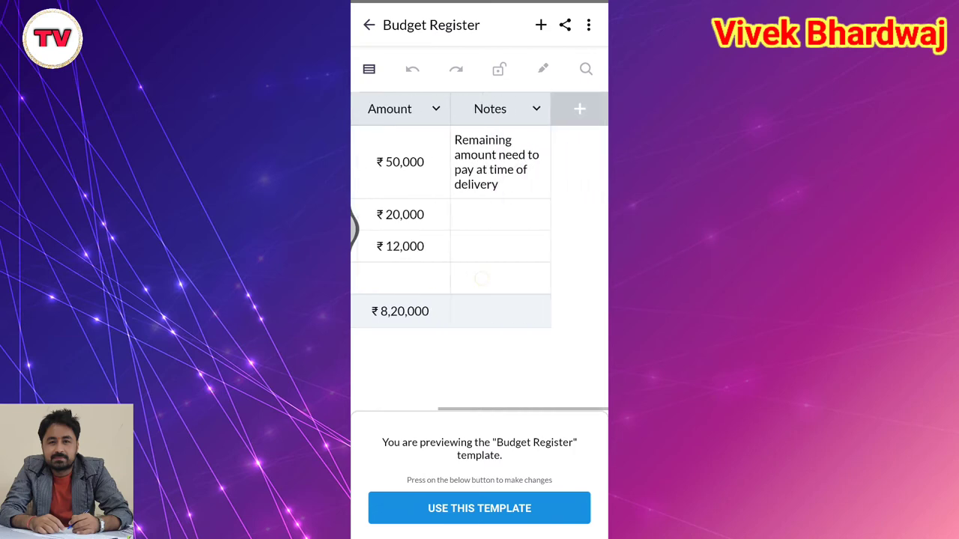
key(Escape)
scroll(543, 372, down, 2)
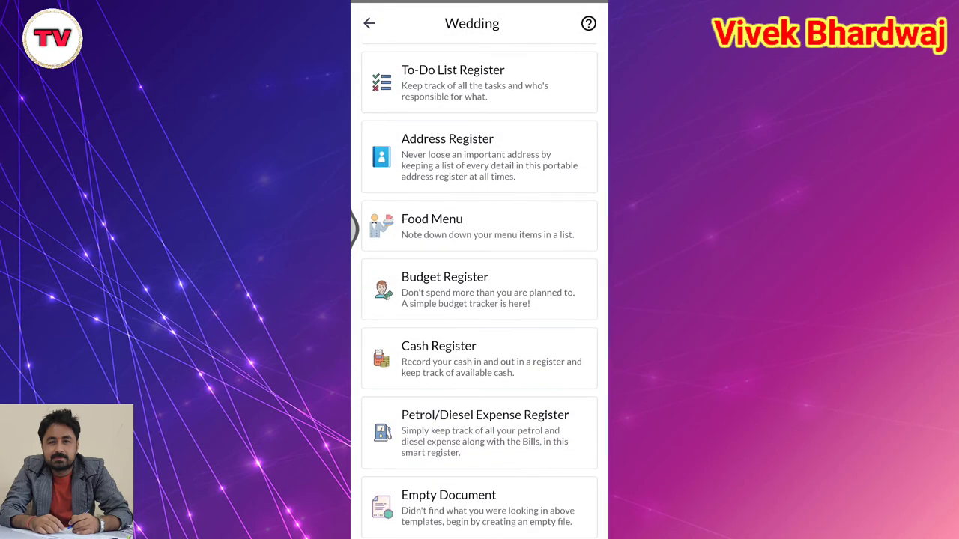
scroll(479, 292, up, 2)
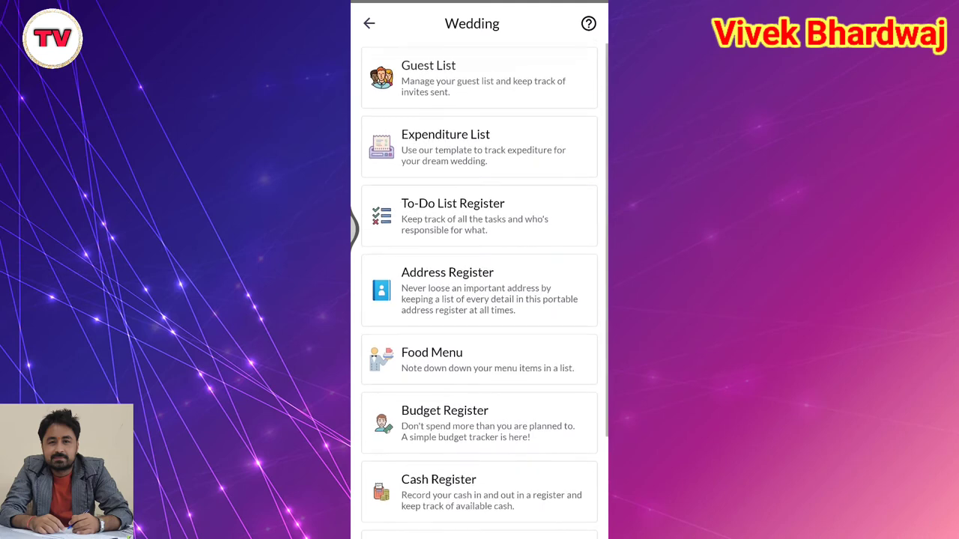
key(Escape)
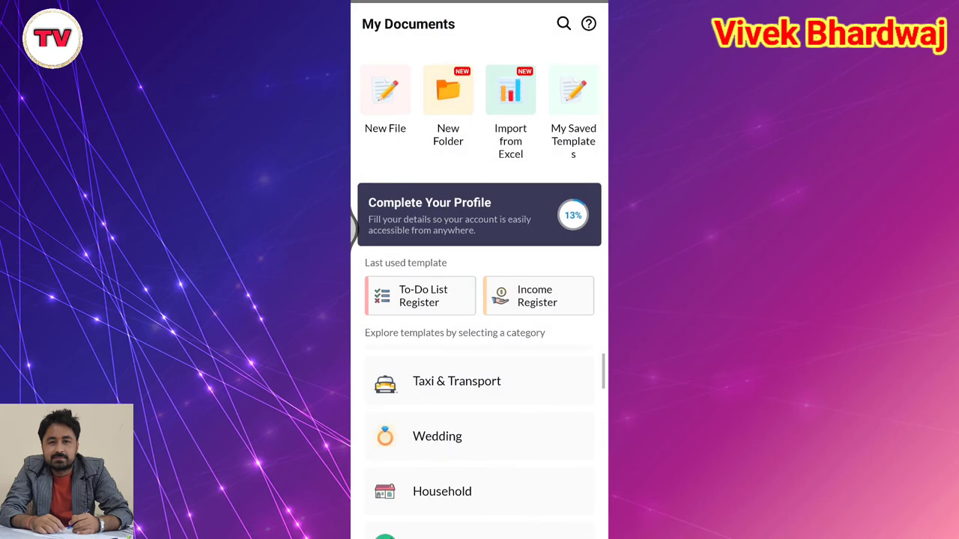
drag(536, 485, 538, 371)
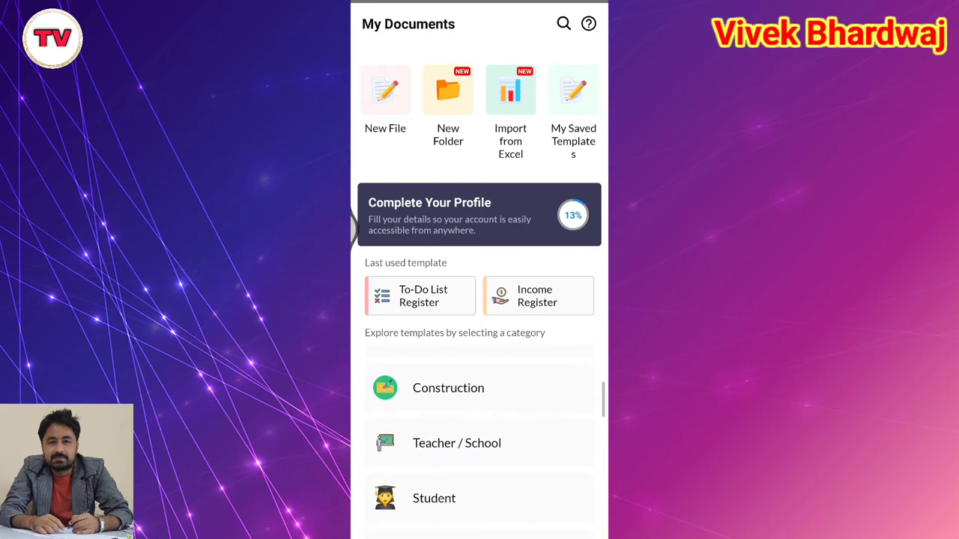
click(447, 388)
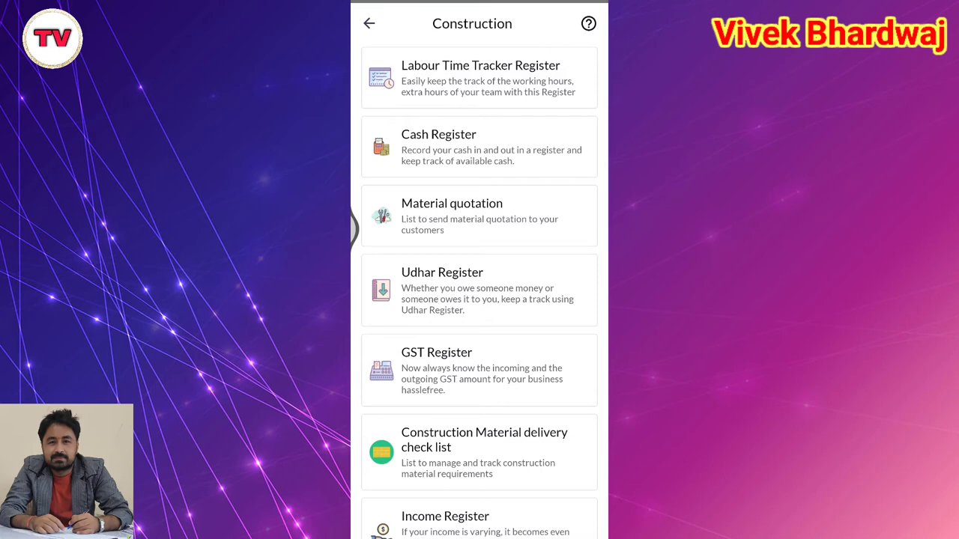
scroll(479, 300, down, 3)
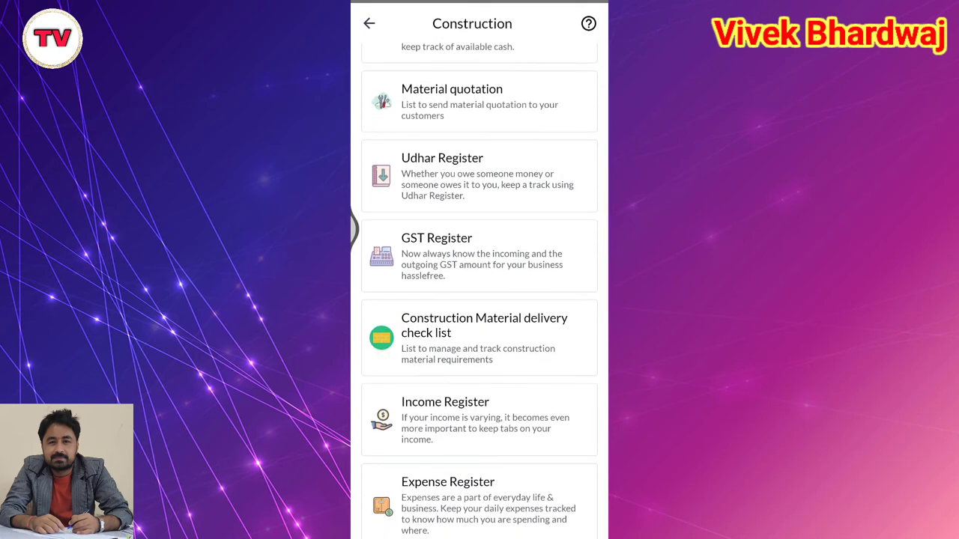
scroll(378, 371, down, 2)
scroll(479, 300, down, 2)
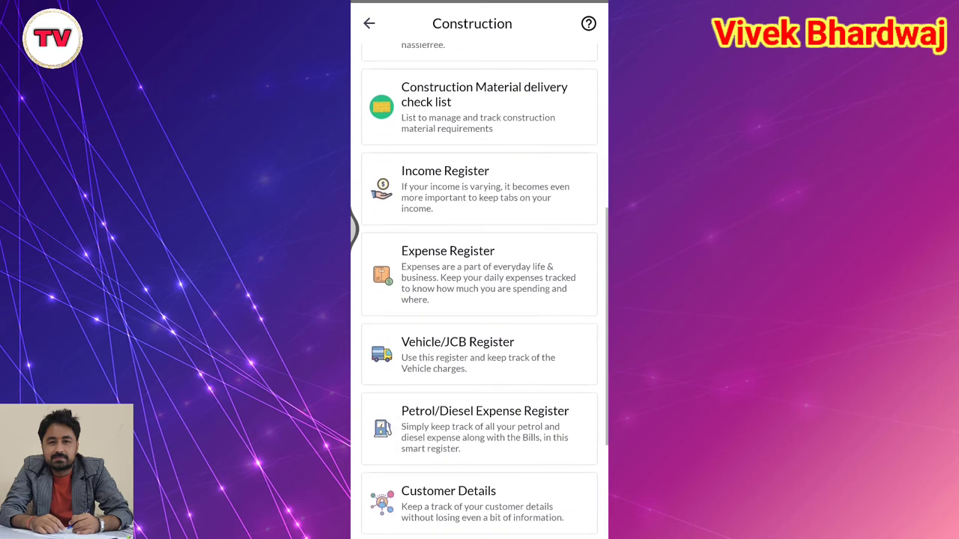
scroll(480, 300, up, 5)
key(Escape)
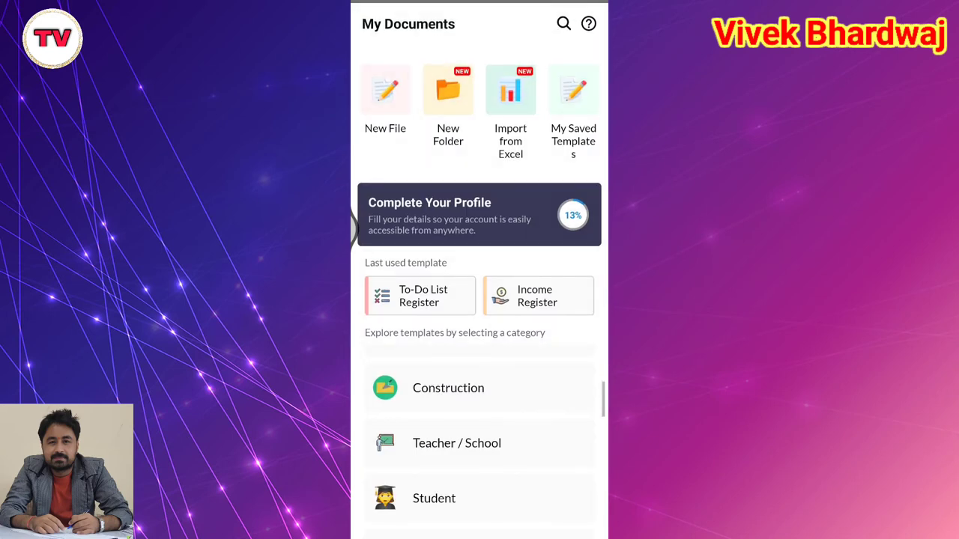
scroll(551, 426, down, 1)
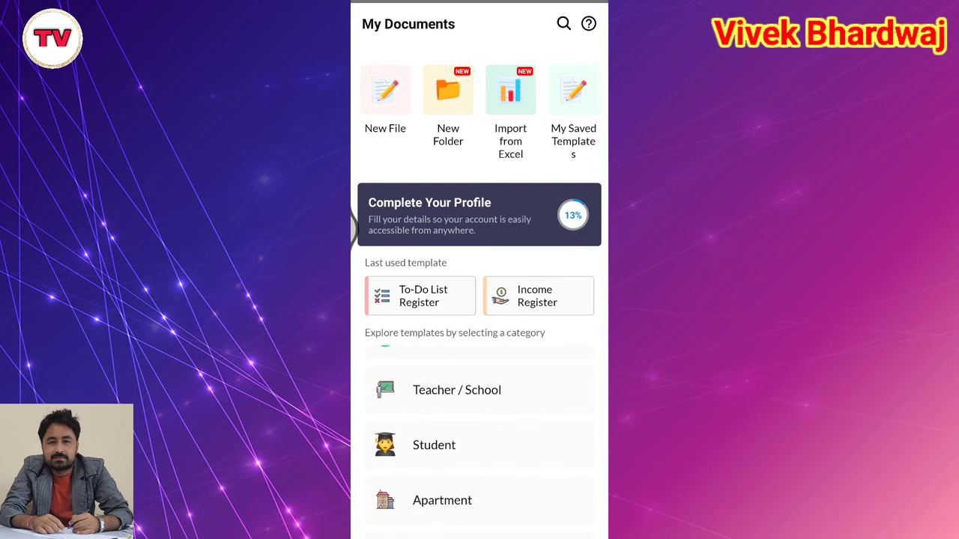
click(438, 445)
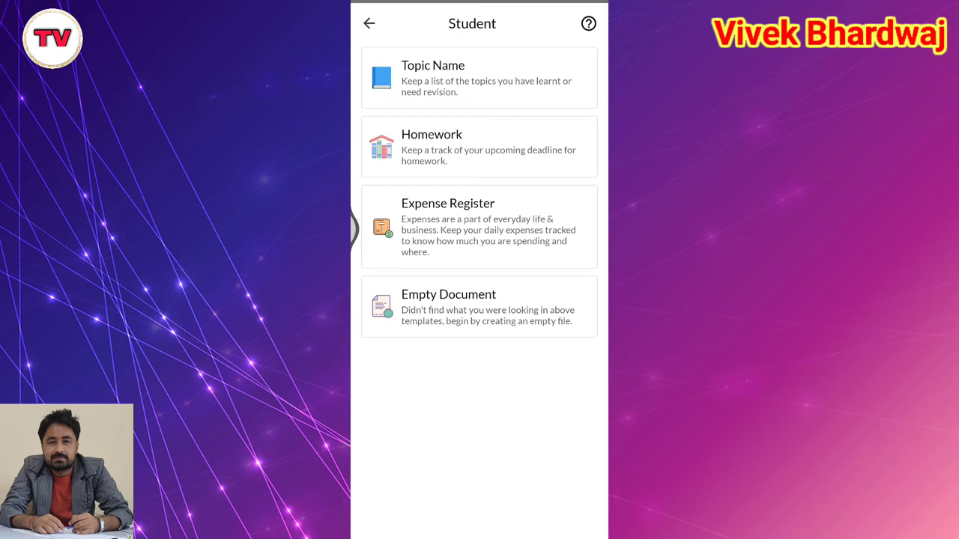
key(Escape)
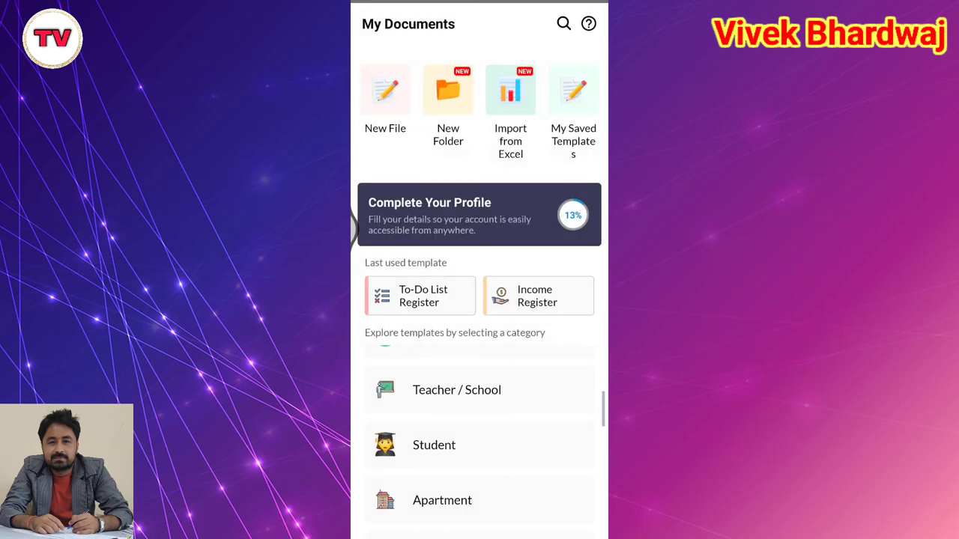
scroll(479, 442, down, 2)
scroll(553, 465, down, 2)
scroll(553, 466, down, 1)
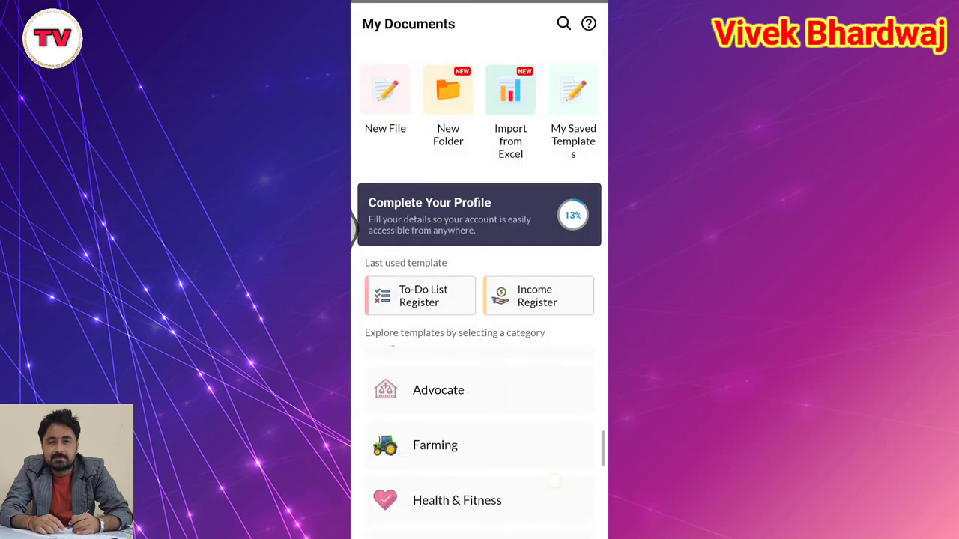
scroll(553, 465, down, 2)
scroll(553, 465, down, 1)
scroll(552, 465, down, 1)
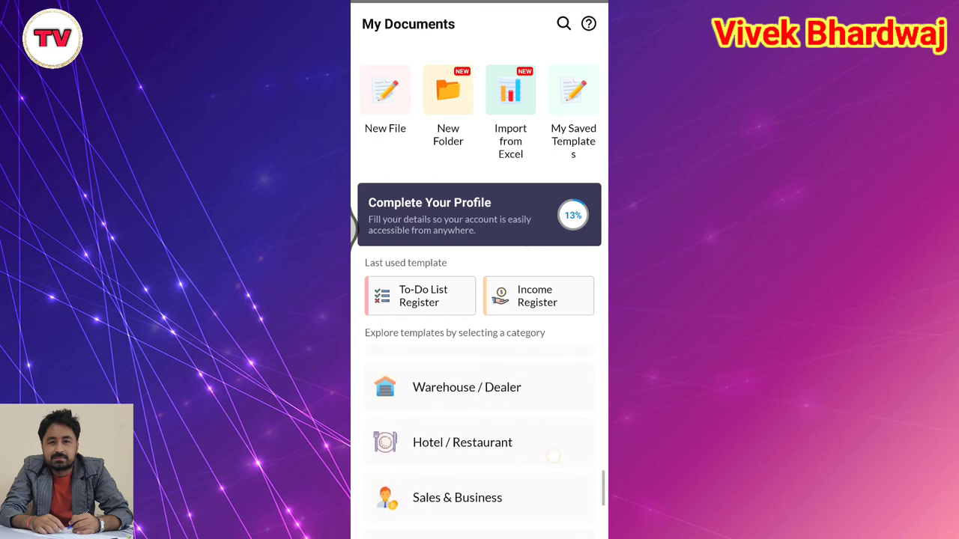
scroll(553, 456, down, 1)
scroll(551, 450, down, 1)
scroll(551, 441, down, 2)
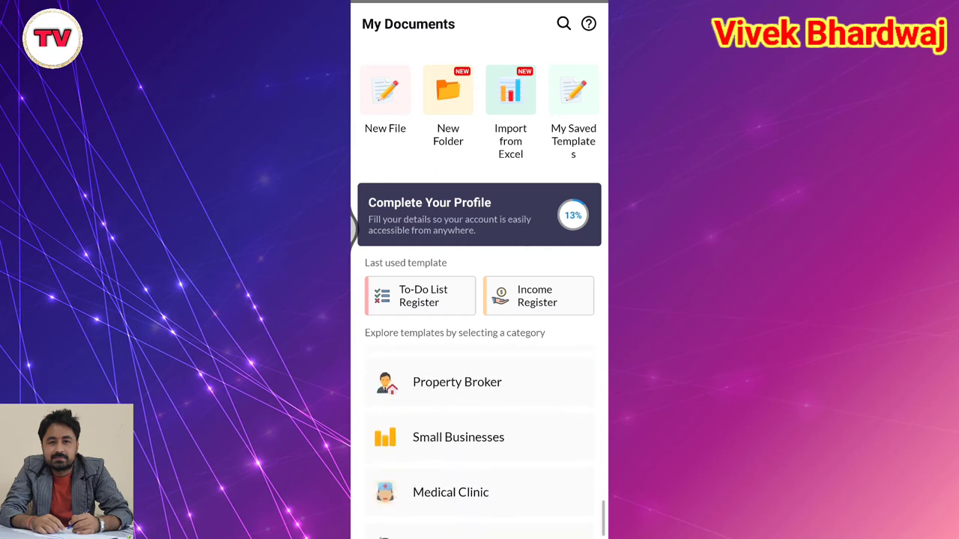
scroll(551, 429, down, 1)
scroll(479, 442, up, 5)
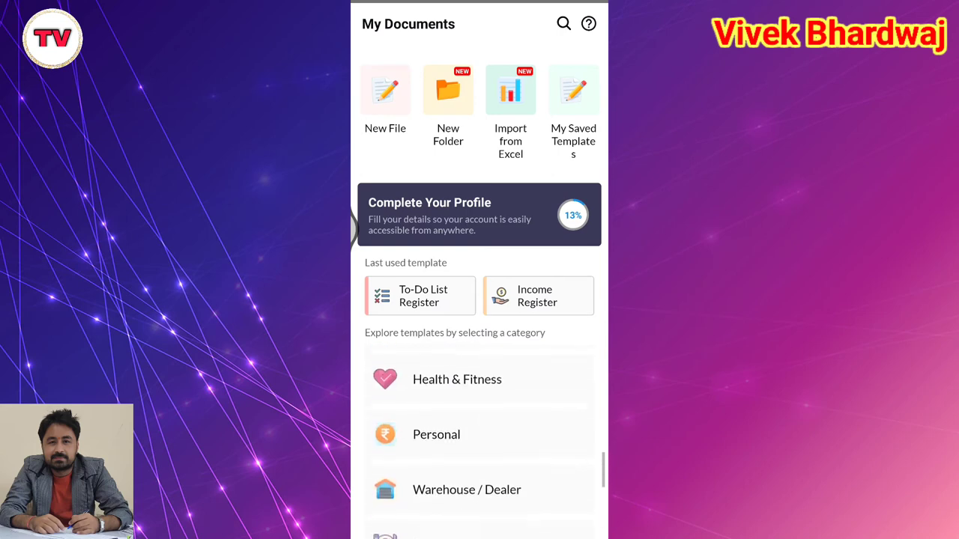
scroll(479, 442, up, 2)
scroll(479, 442, up, 4)
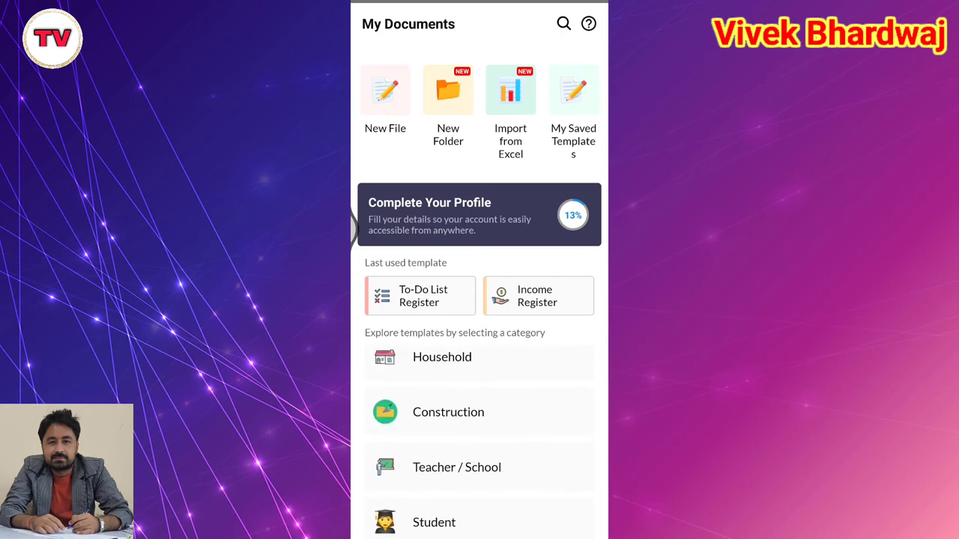
- Swipe through the Income Register template preview and create a new document from it
click(537, 296)
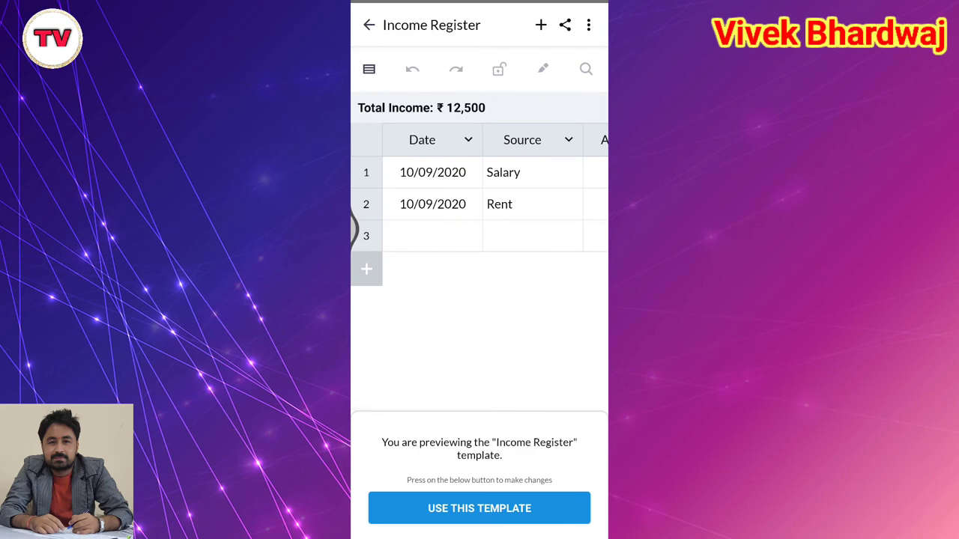
drag(567, 221, 479, 229)
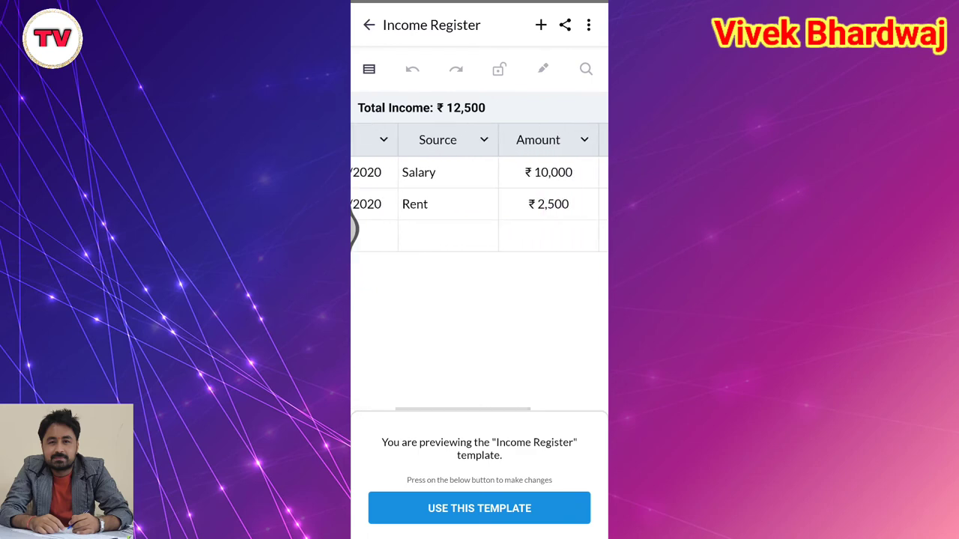
mouse_move(538, 224)
mouse_down()
mouse_move(421, 225)
mouse_move(563, 206)
mouse_up()
drag(419, 210, 570, 210)
click(490, 509)
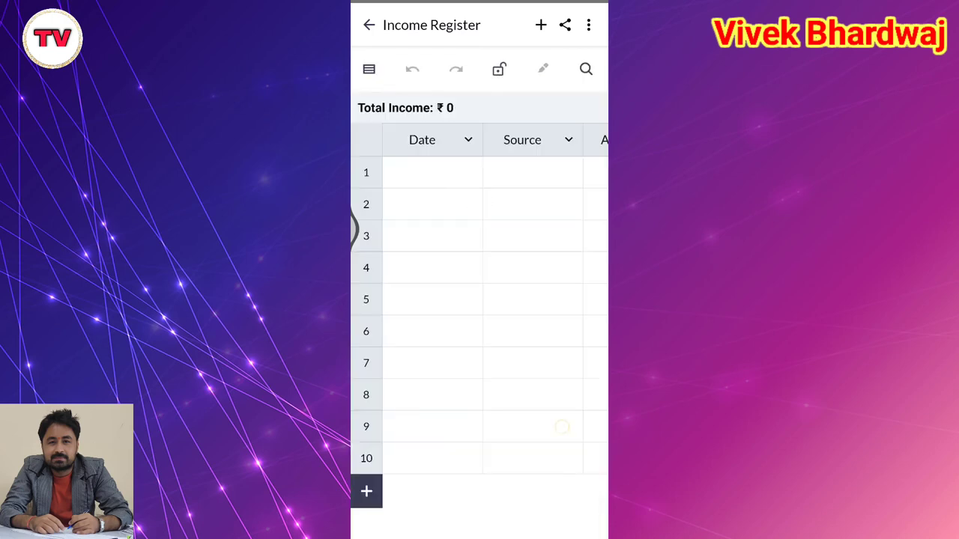
- Set row 1's Date cell to 25/10/2021
mouse_move(562, 426)
mouse_down()
mouse_move(420, 426)
mouse_move(569, 427)
mouse_up()
click(434, 175)
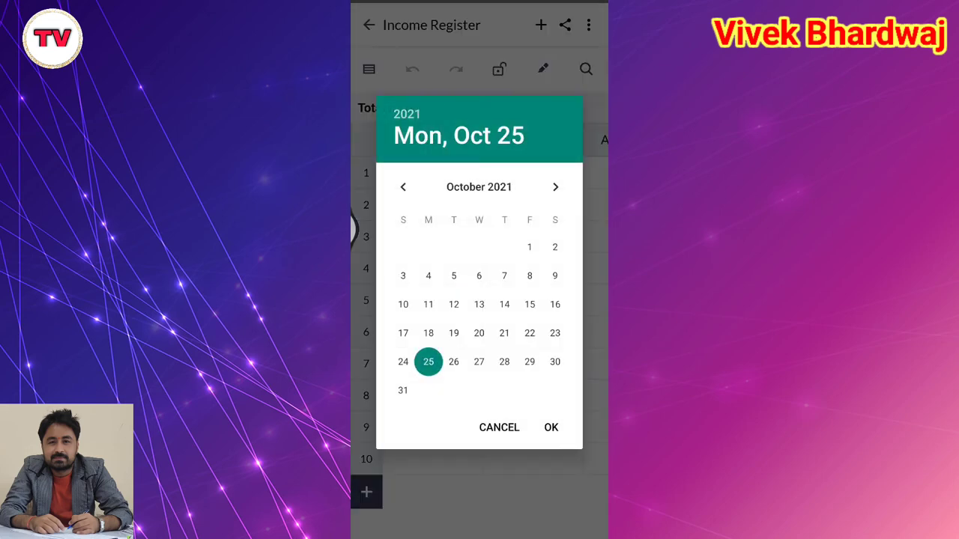
click(551, 427)
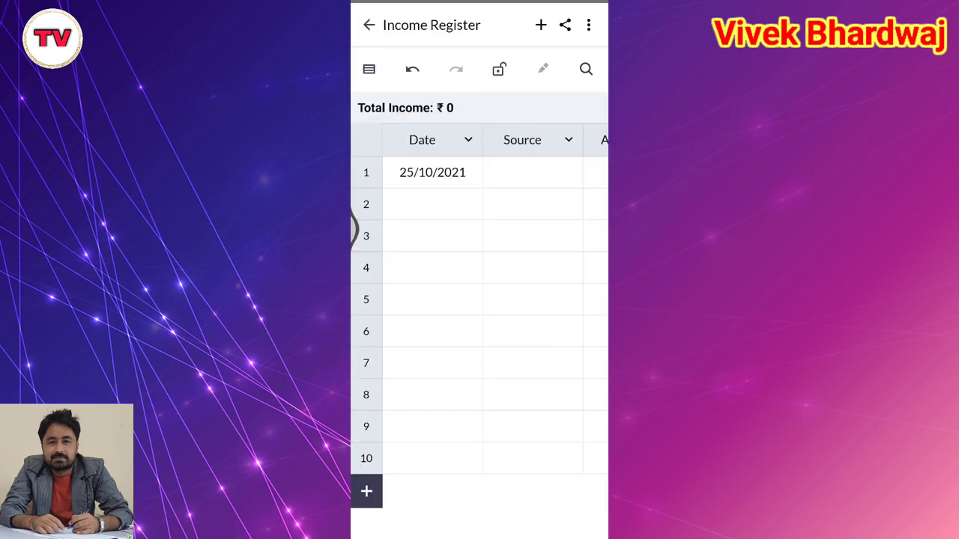
- Open and close a column's options, scroll the sheet sideways, and lock it
click(532, 173)
click(566, 140)
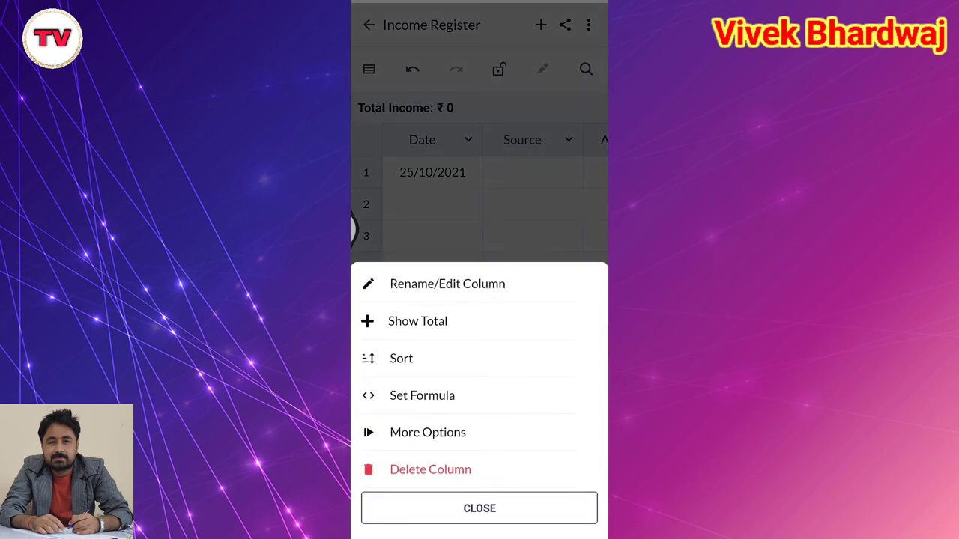
click(479, 507)
scroll(479, 300, right, 5)
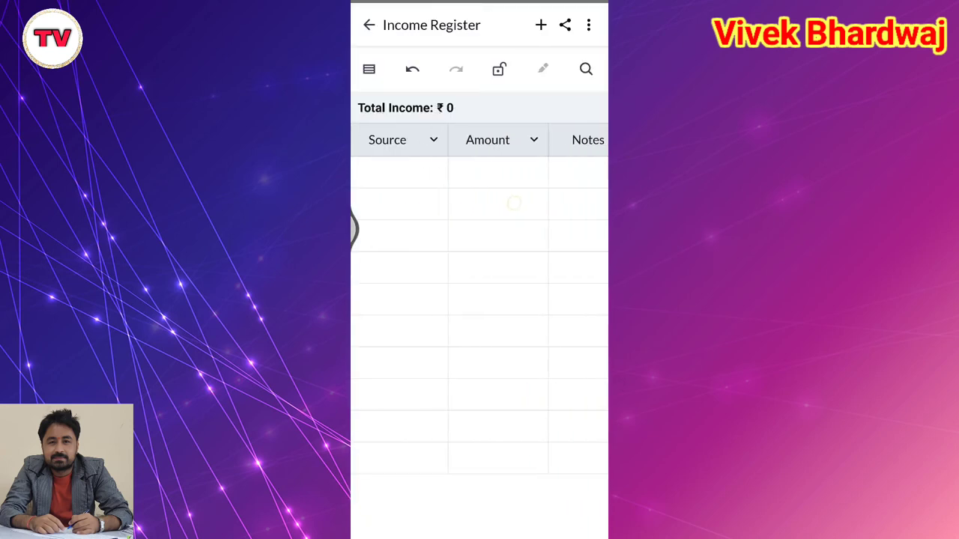
scroll(424, 229, left, 10)
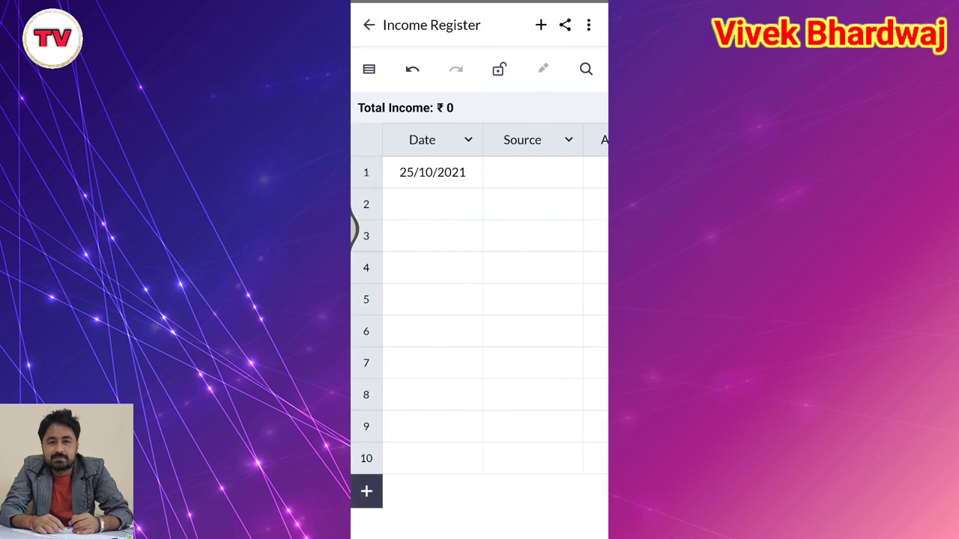
click(499, 69)
- Try entries in the row 2 and row 3 Source cells, then name and save the file
click(522, 204)
click(552, 426)
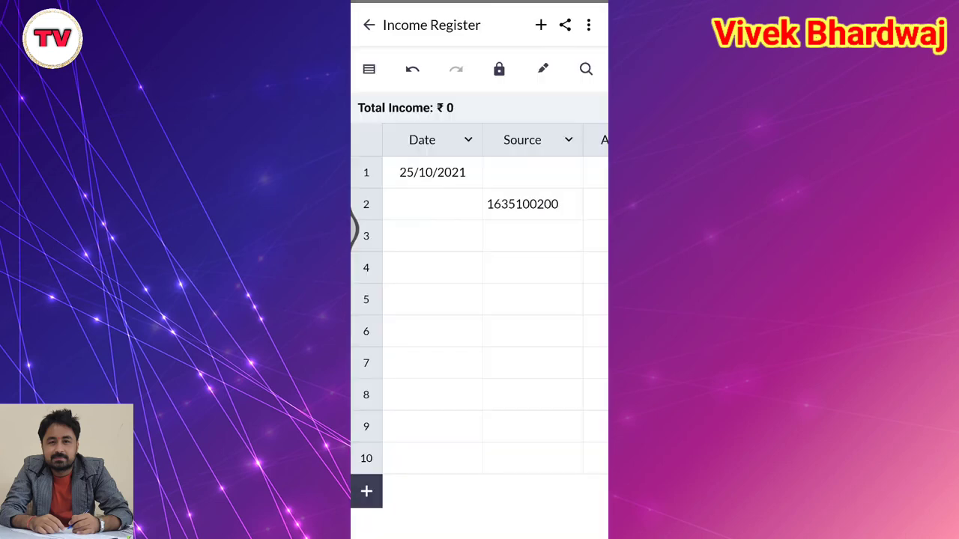
click(532, 236)
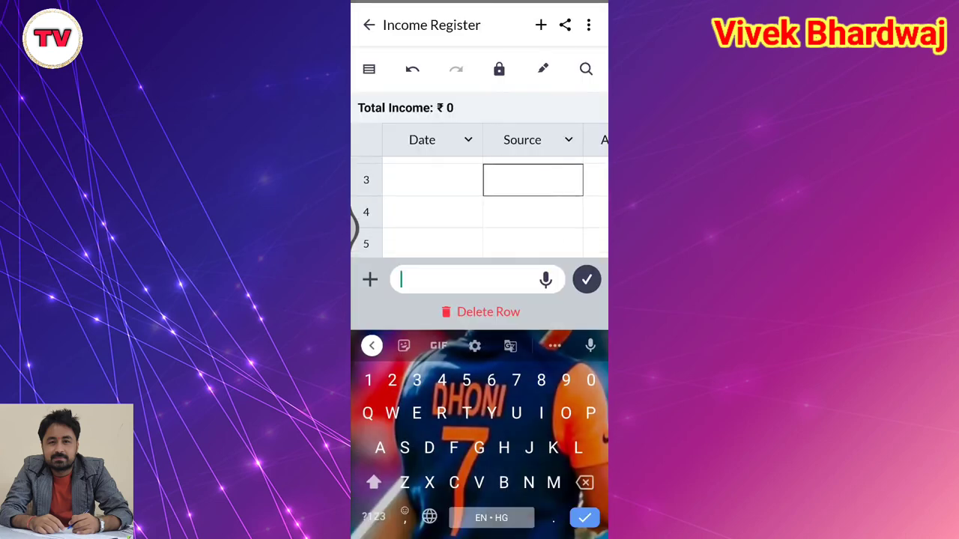
text(No)
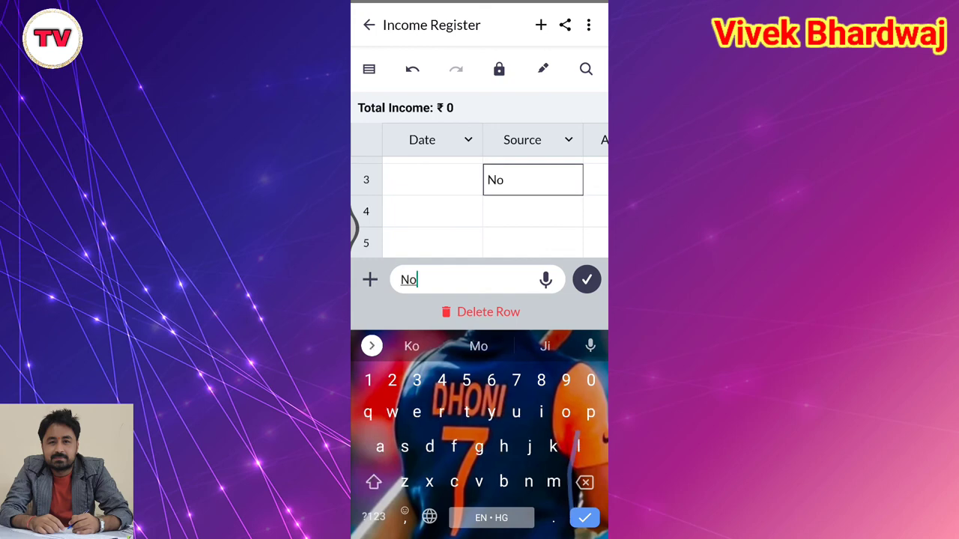
key(Escape)
click(369, 24)
click(479, 507)
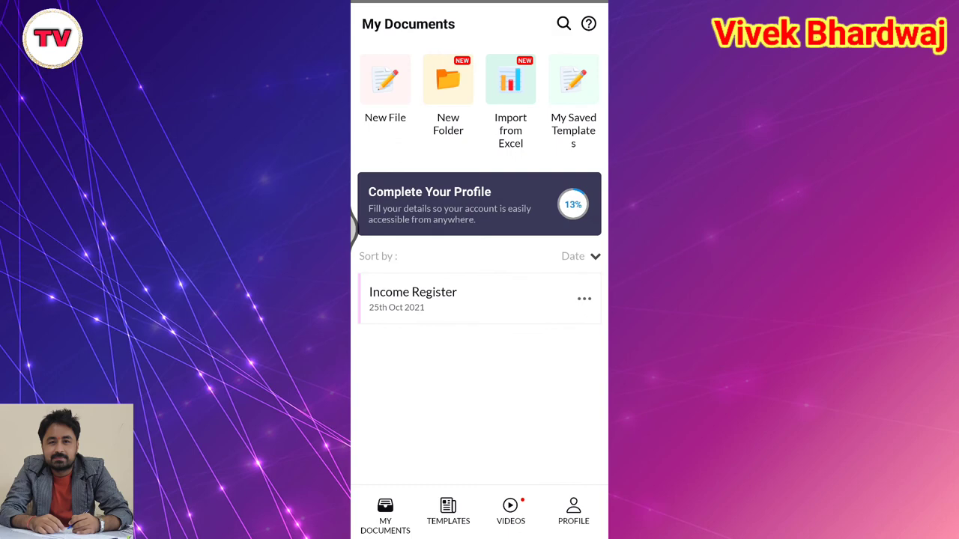
- Delete the Income Register file from My Documents
click(584, 299)
click(567, 469)
click(585, 299)
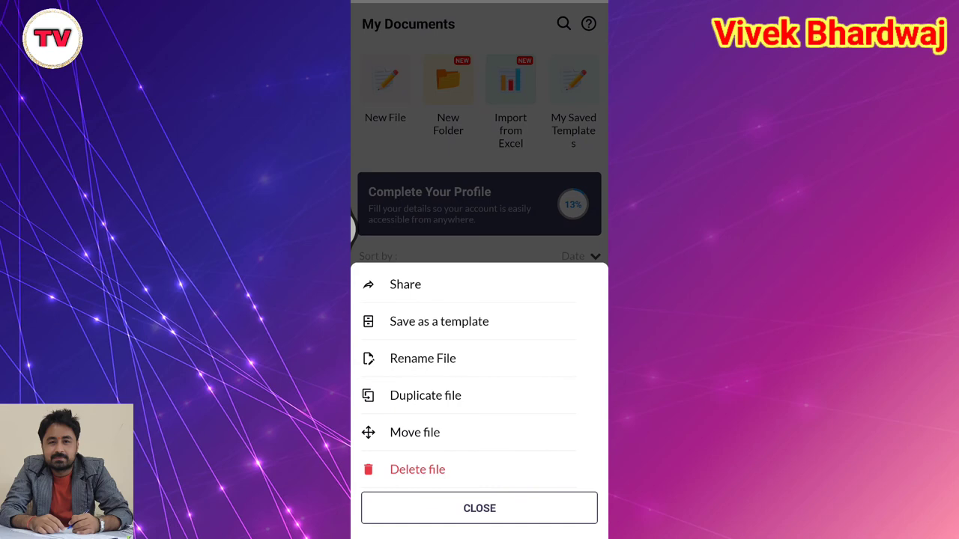
click(420, 470)
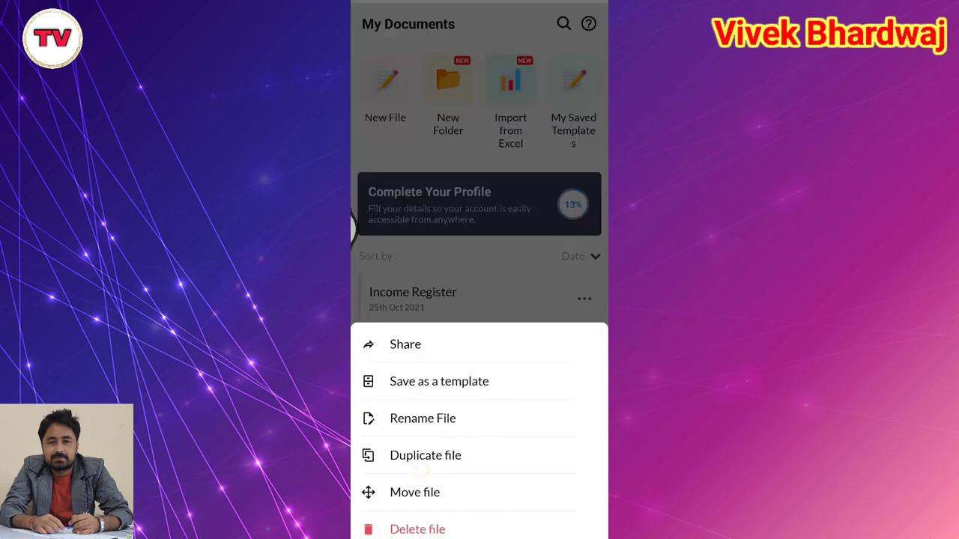
click(554, 308)
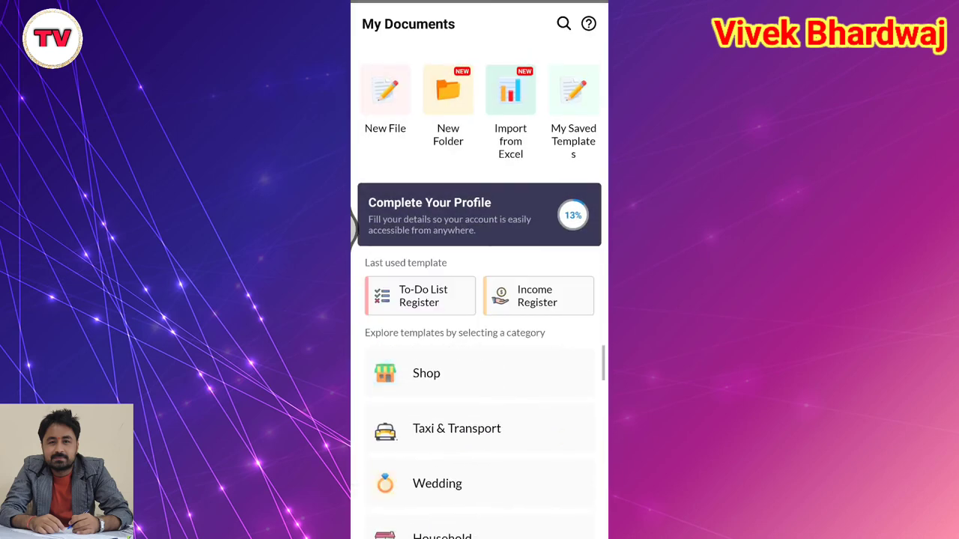
- Preview the To-Do List Register template, then close it and scroll My Documents
click(420, 296)
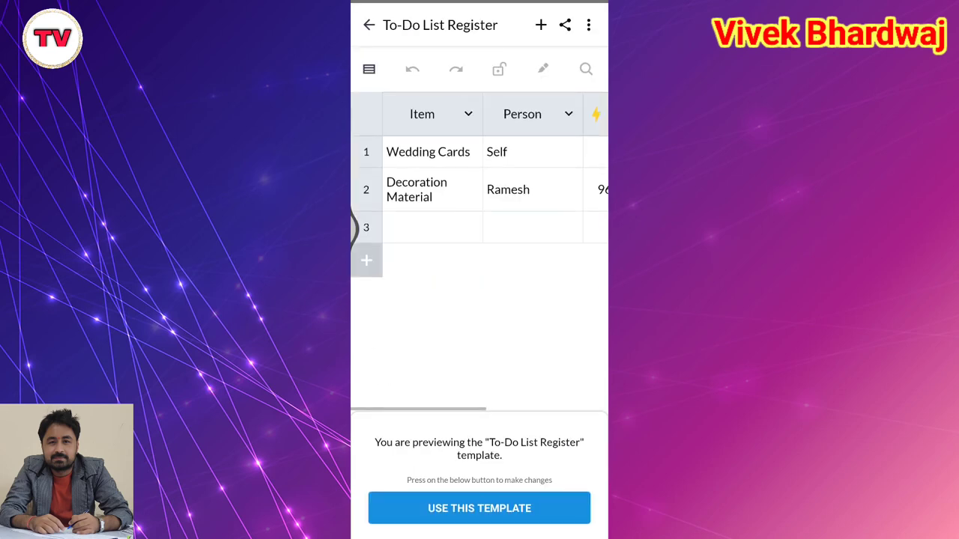
mouse_move(557, 379)
mouse_down()
mouse_move(503, 376)
mouse_move(547, 364)
mouse_up()
key(Escape)
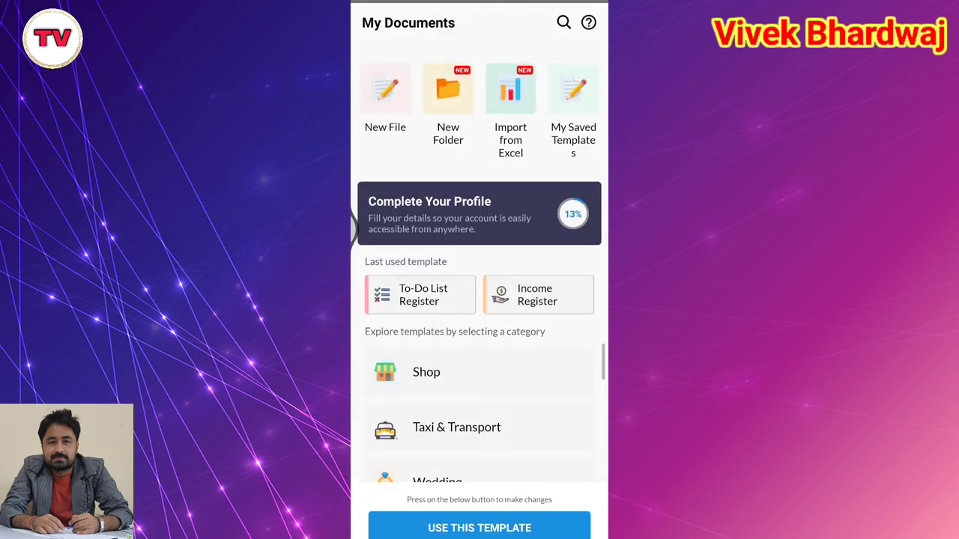
scroll(479, 427, down, 3)
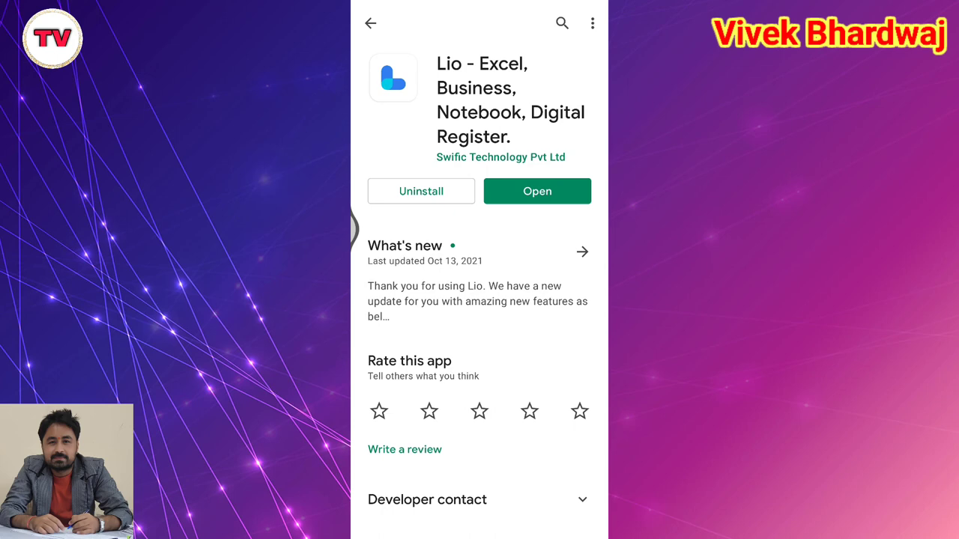
scroll(479, 300, down, 5)
scroll(480, 405, right, 3)
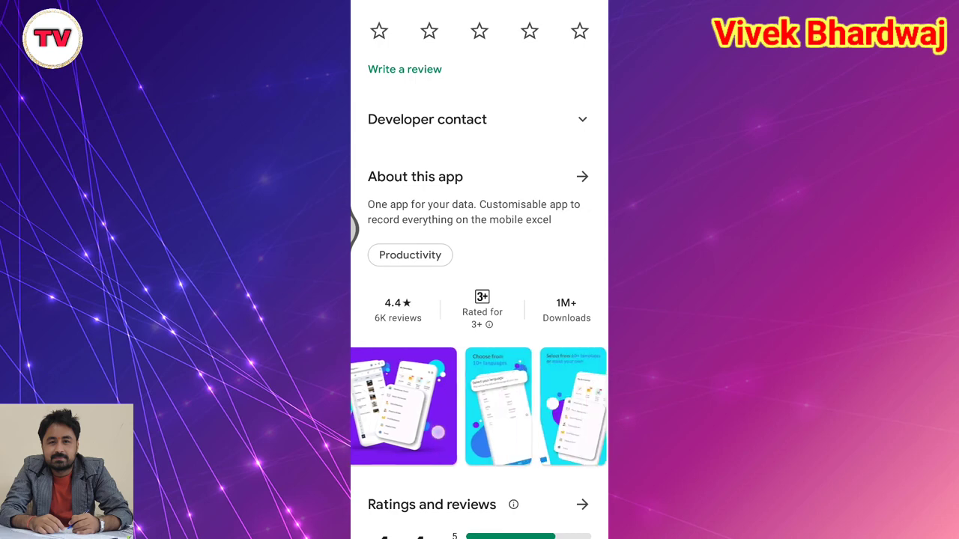
click(498, 406)
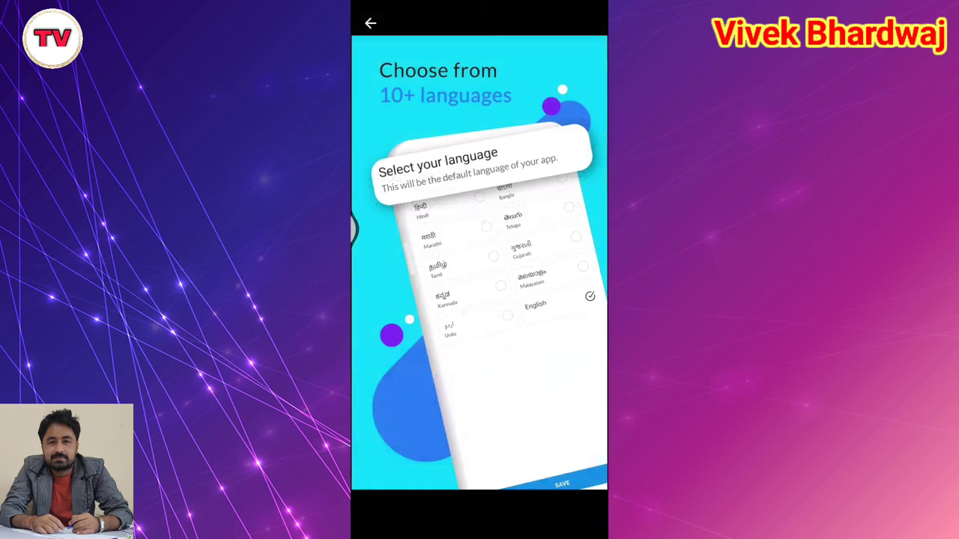
drag(554, 300, 405, 300)
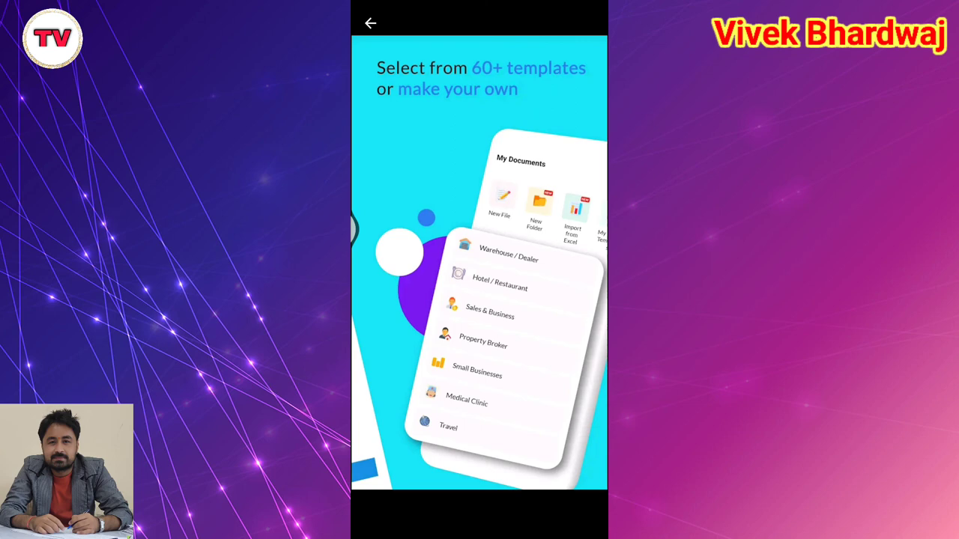
drag(554, 299, 404, 300)
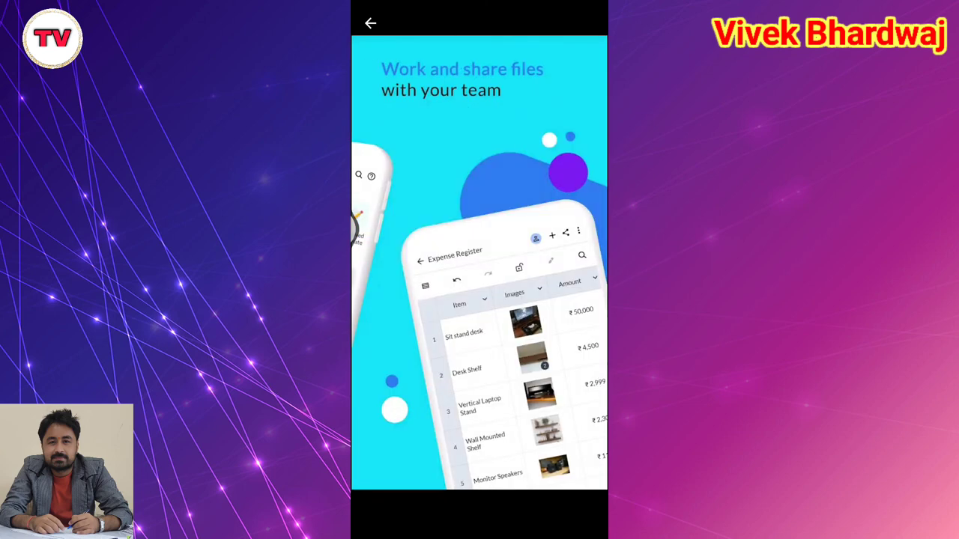
drag(555, 299, 405, 299)
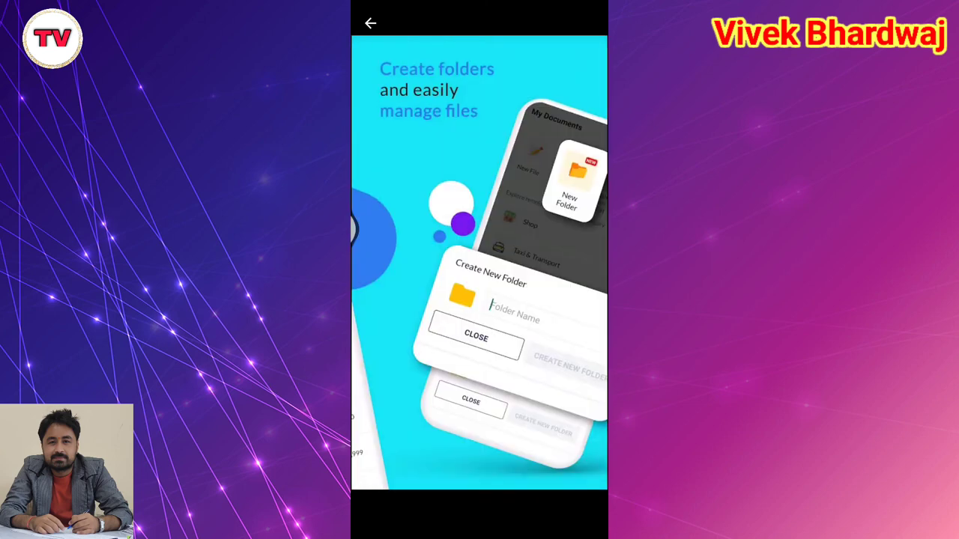
drag(555, 300, 405, 299)
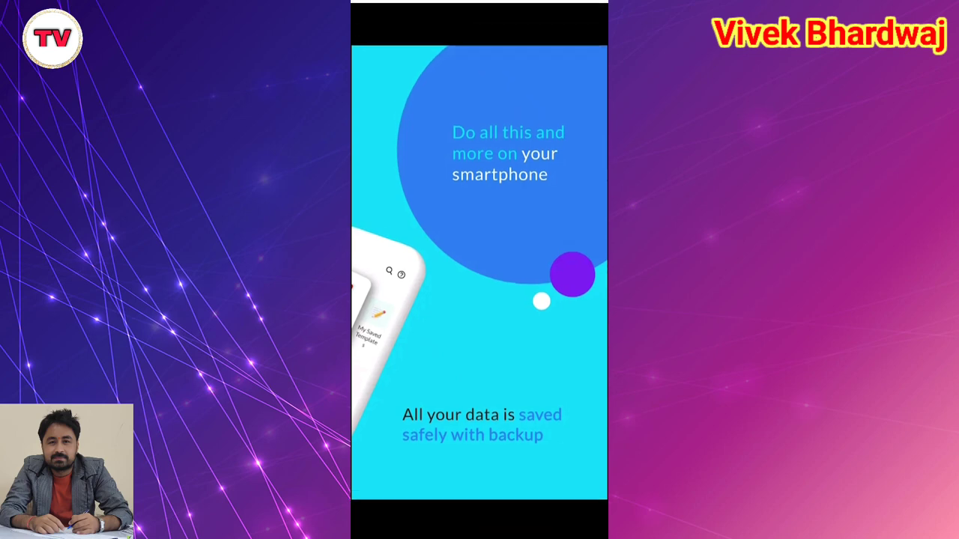
drag(352, 225, 382, 225)
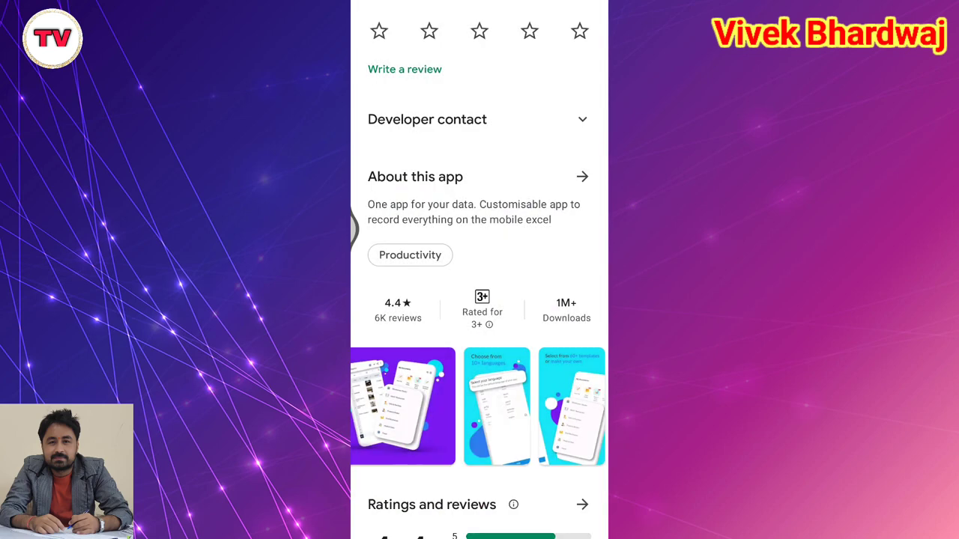
scroll(479, 300, up, 5)
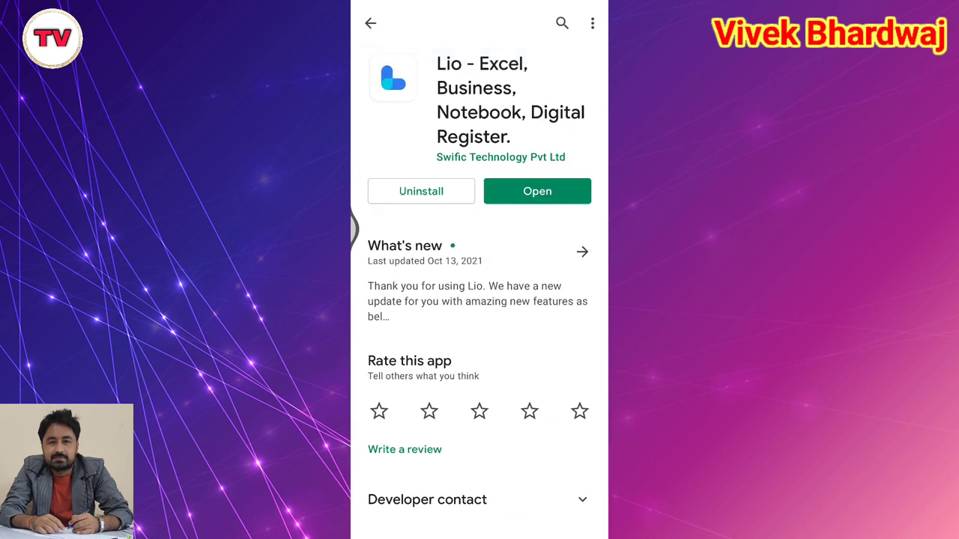